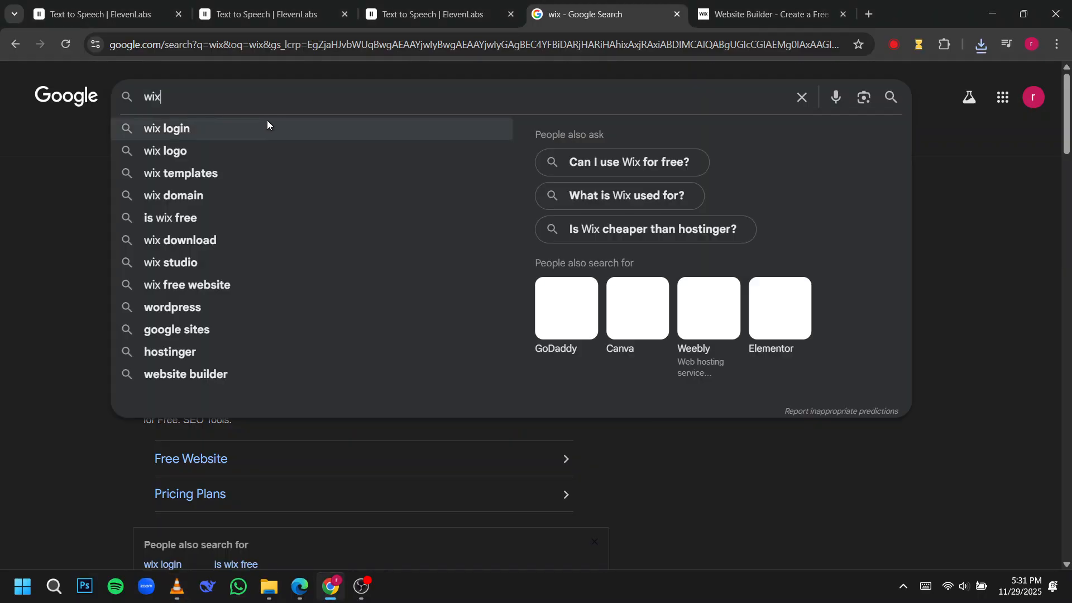
Switch to the open Wix website and sign in with the suggested Google account.
left_click(765, 14)
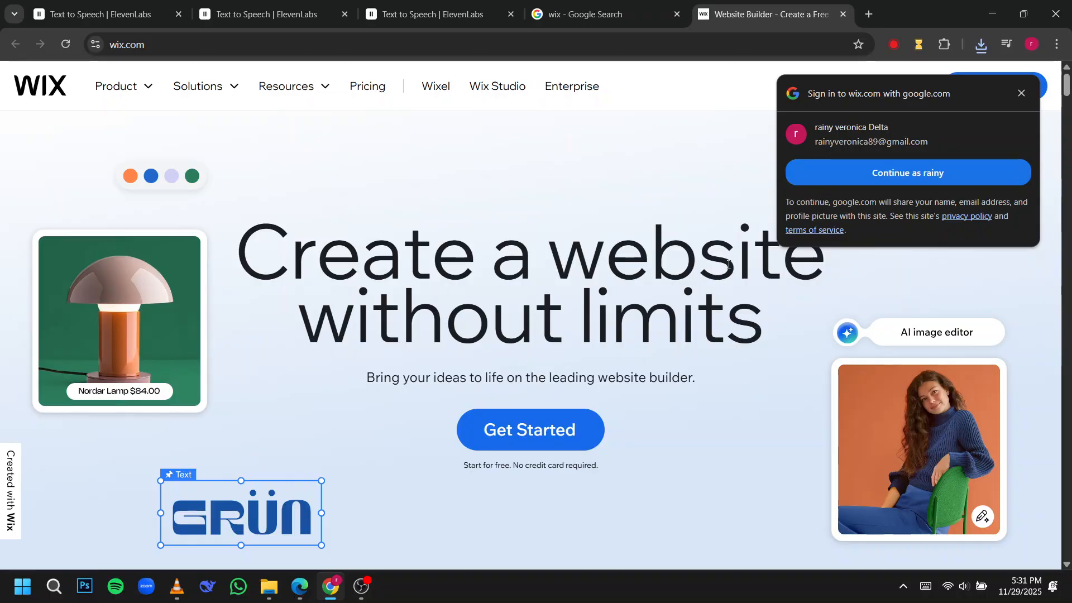
left_click(816, 173)
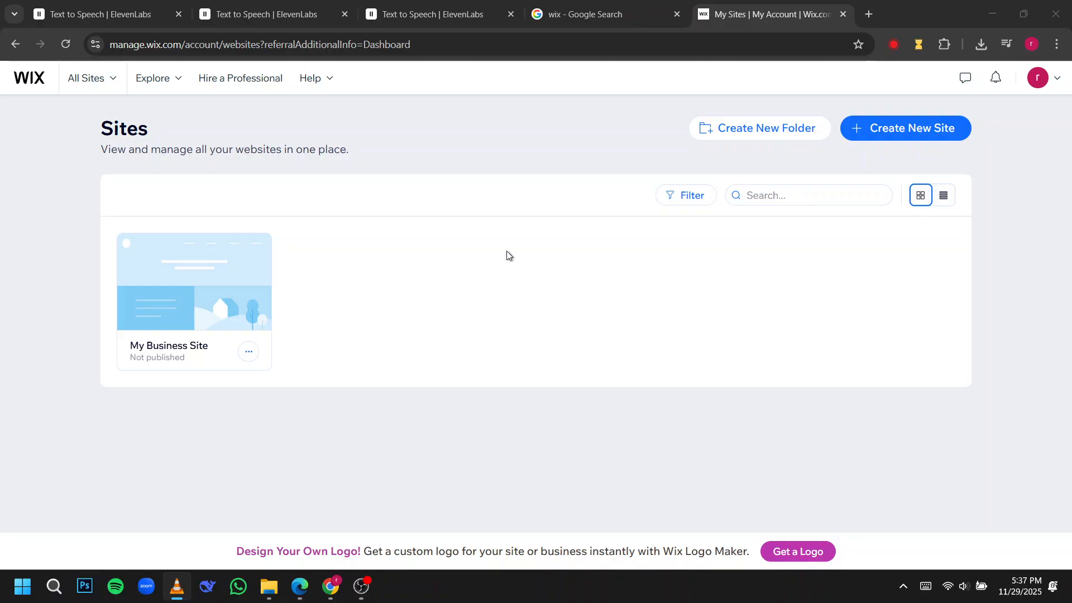
left_click(587, 8)
scroll(599, 197, "down", 3)
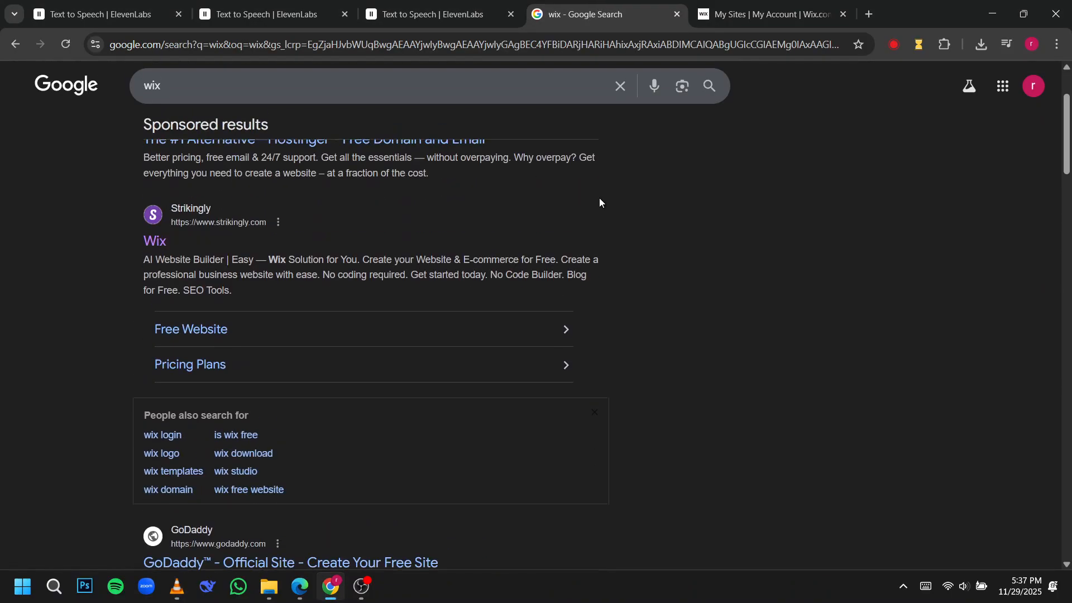
left_click(766, 4)
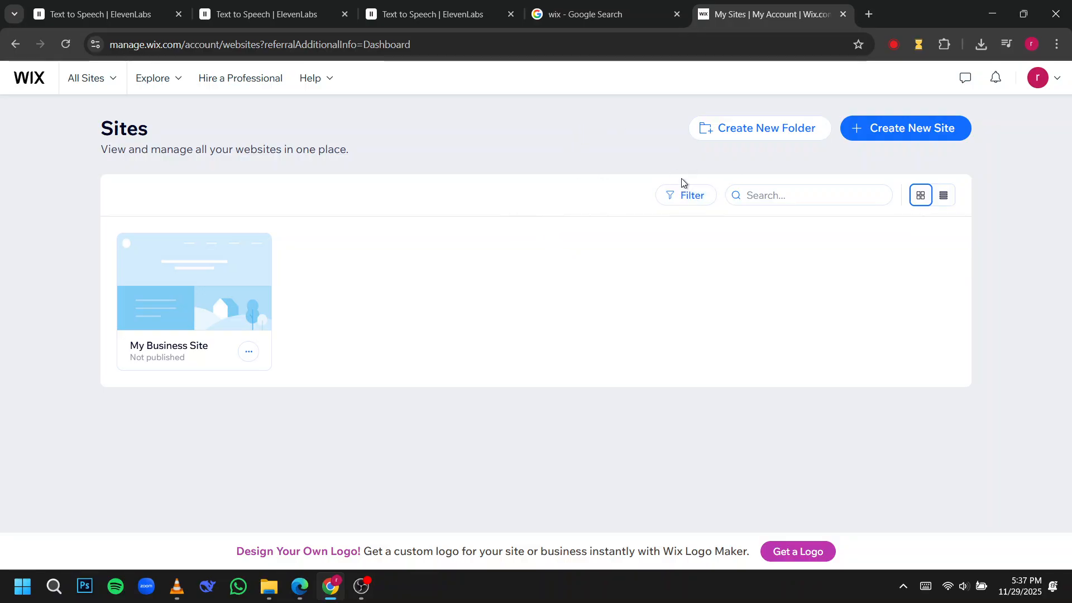
left_click(572, 49)
left_click(473, 130)
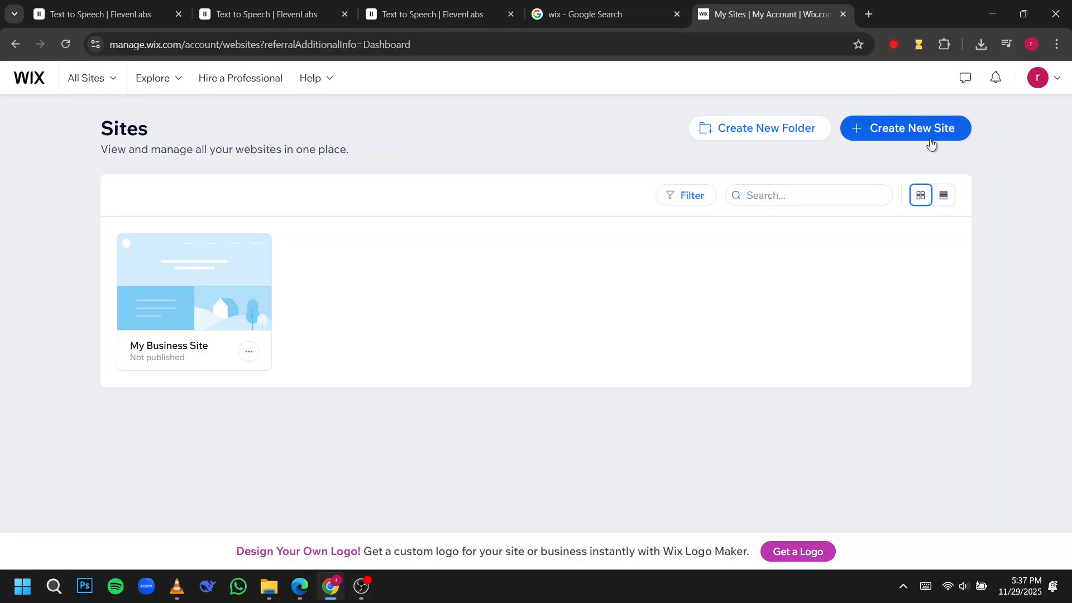
left_click(1046, 84)
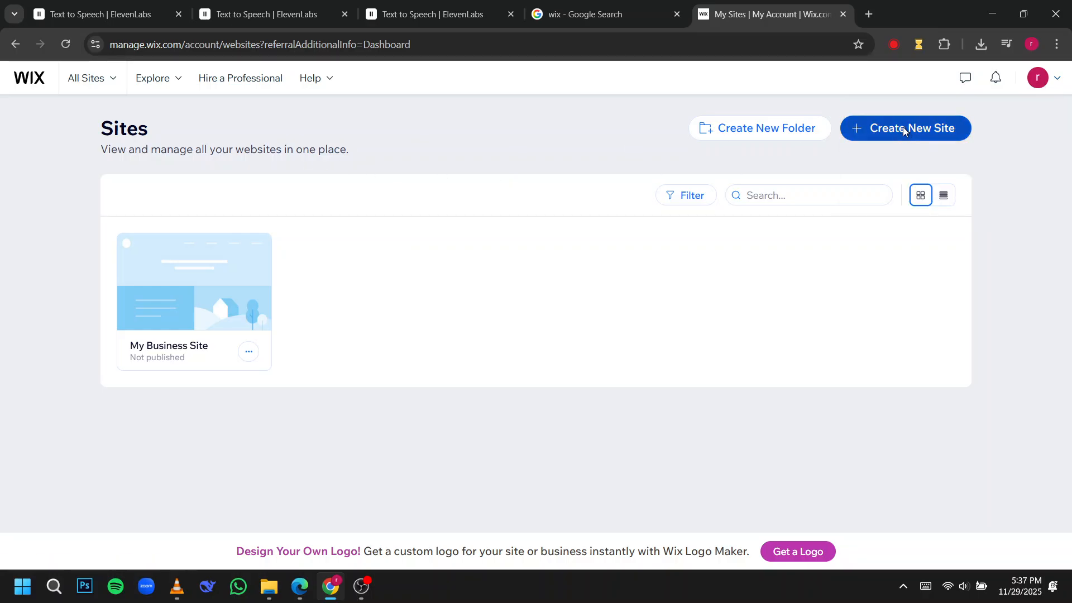
Start creating a new site, choose Portfolio as what the site is about, and continue.
left_click(902, 128)
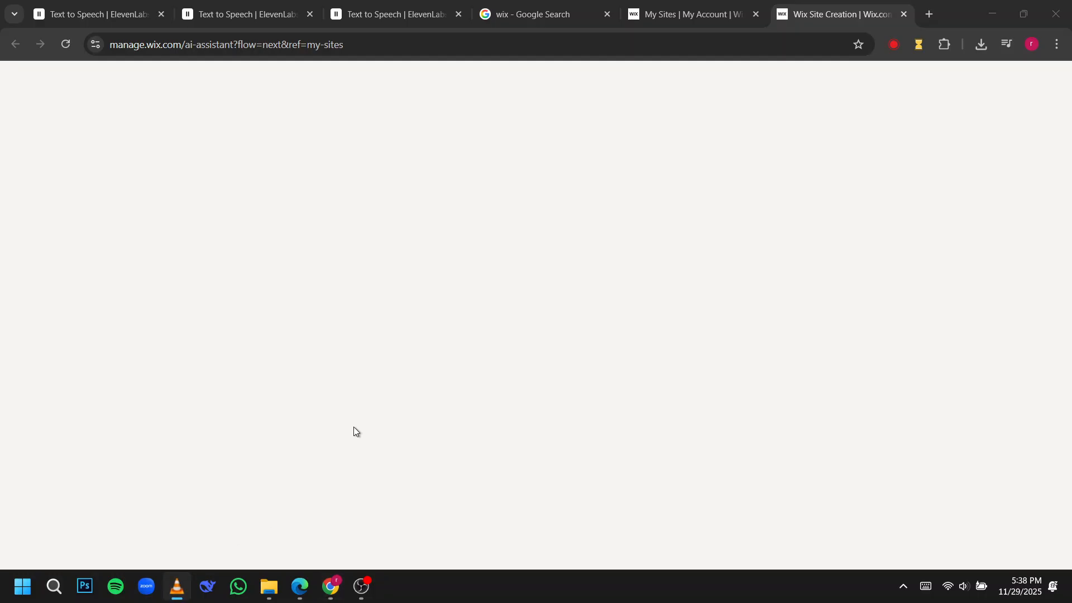
left_click(509, 230)
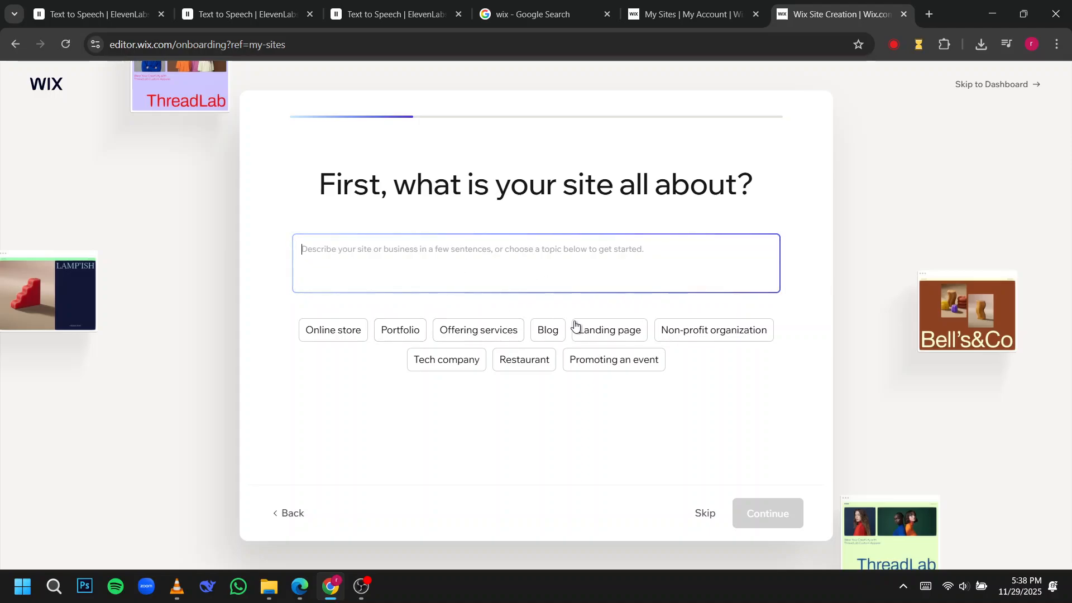
left_click(406, 328)
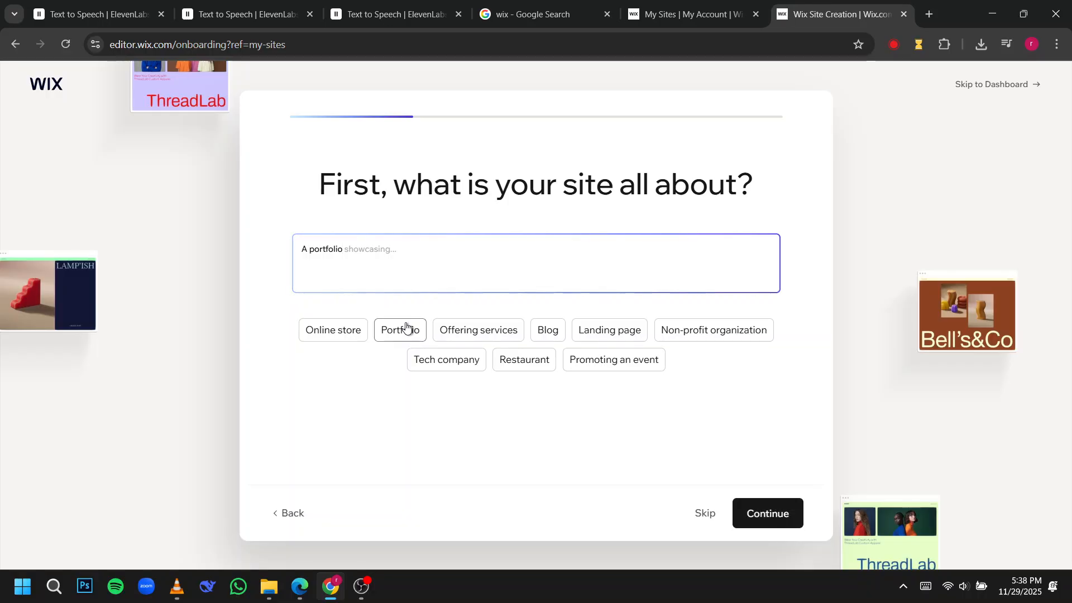
left_click(788, 513)
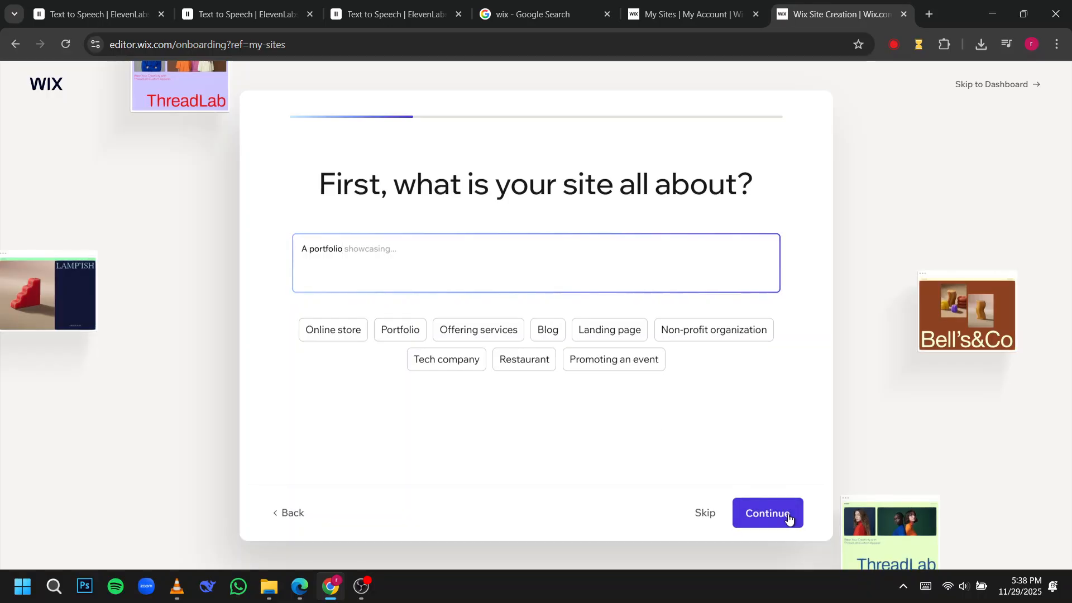
left_click(718, 3)
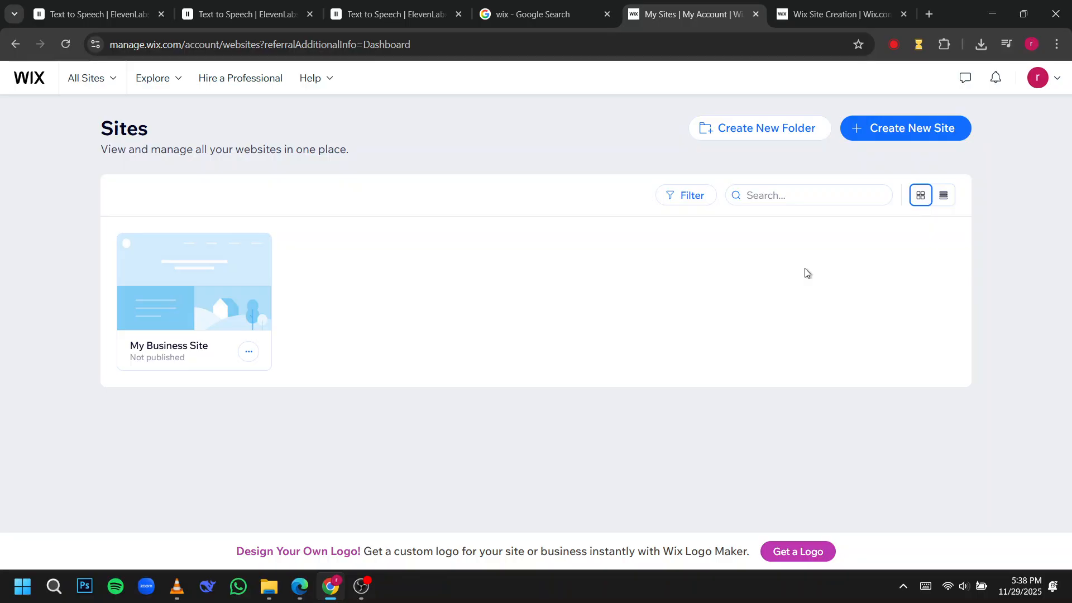
left_click(880, 138)
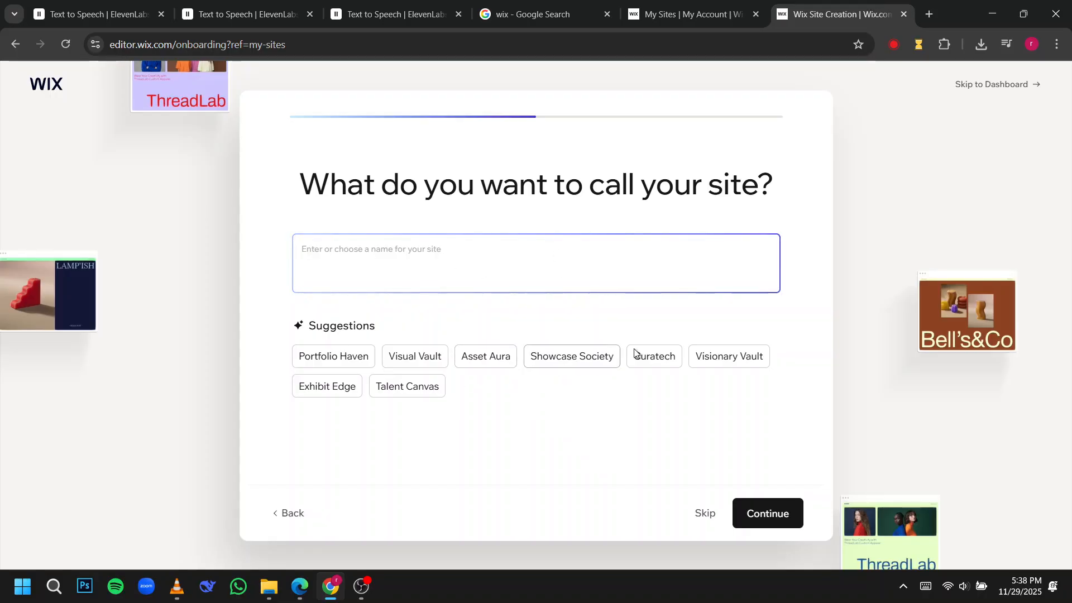
left_click(290, 511)
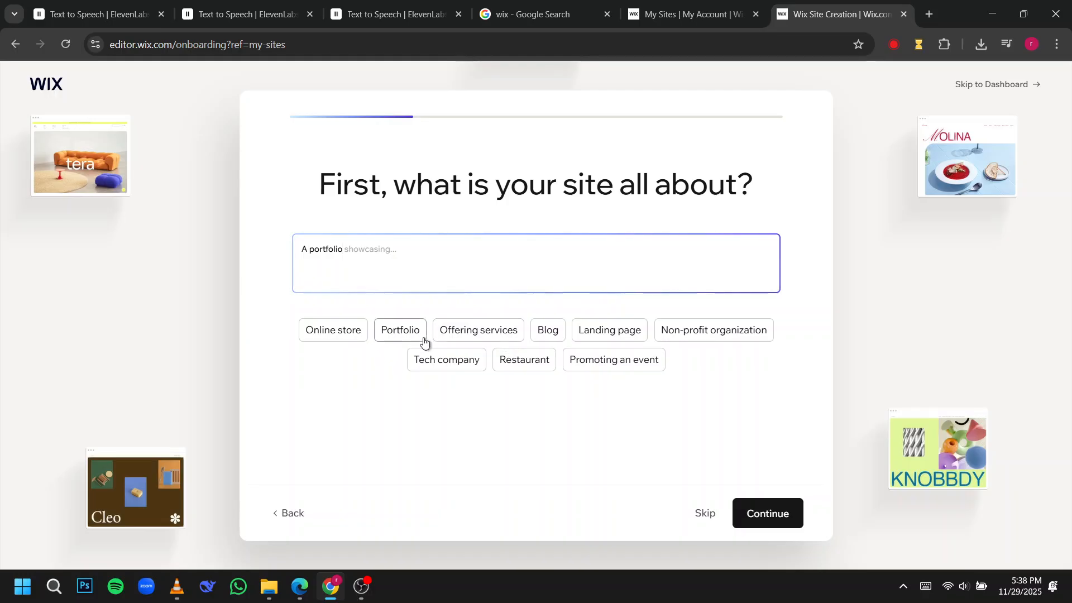
left_click(780, 521)
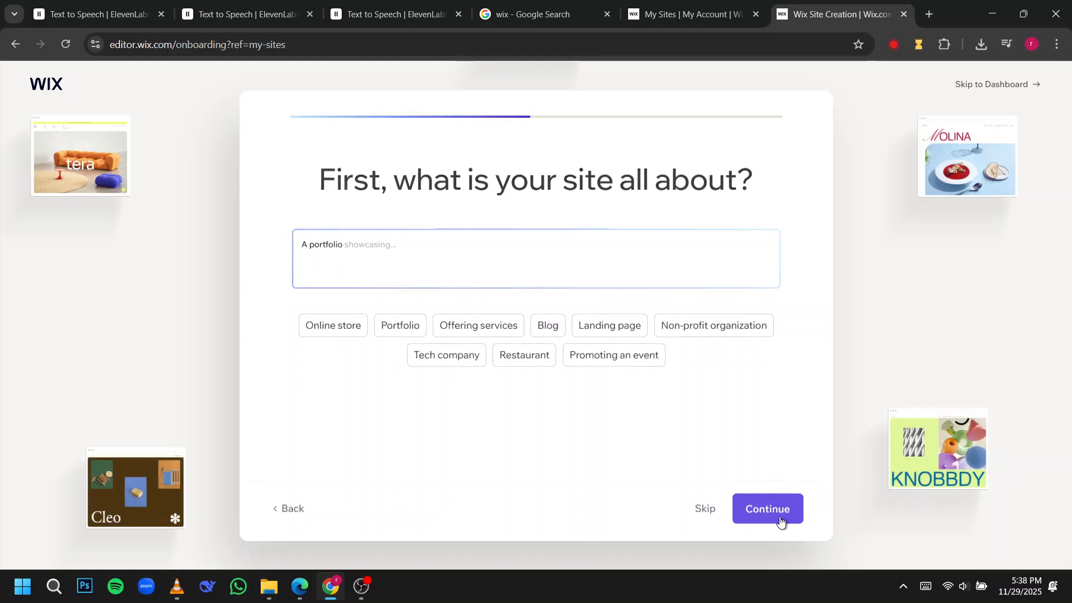
Skip the site name, the onboarding question after it and the app selection to reach the site dashboard.
left_click(706, 521)
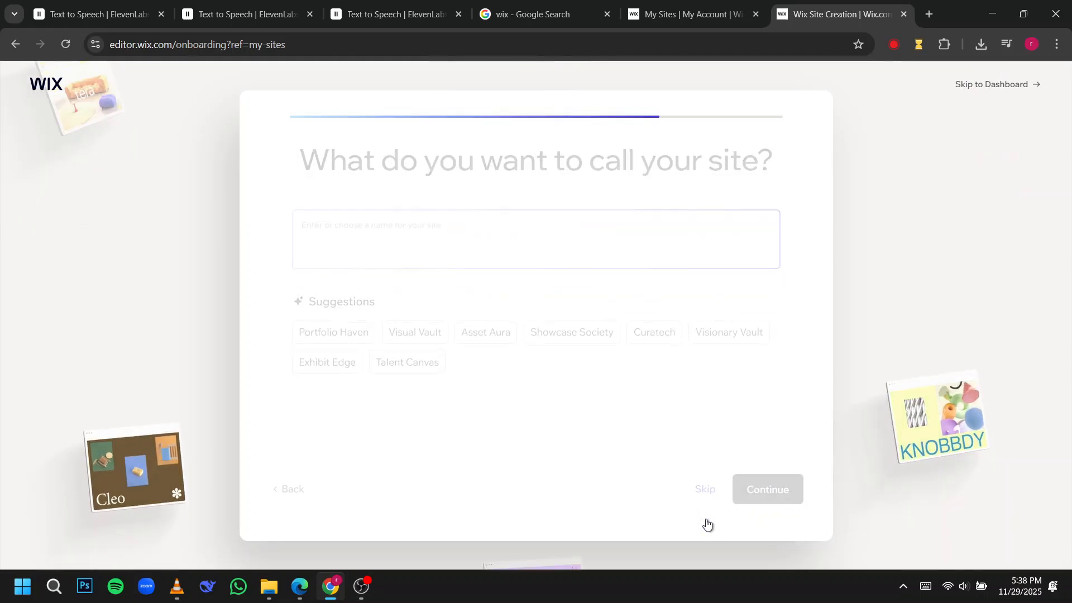
left_click(706, 524)
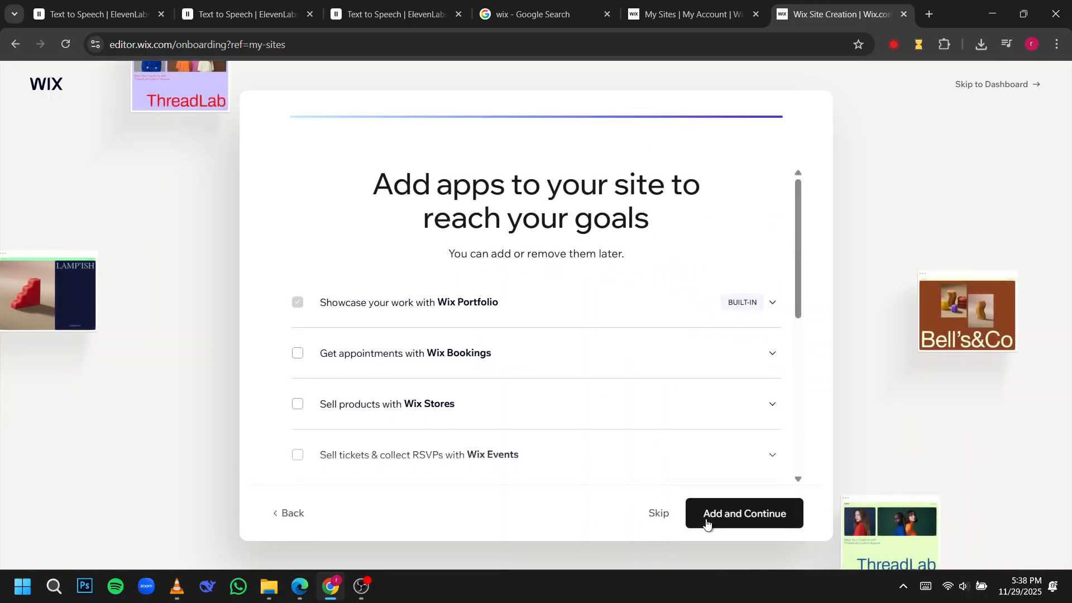
scroll(631, 440, "down", 6)
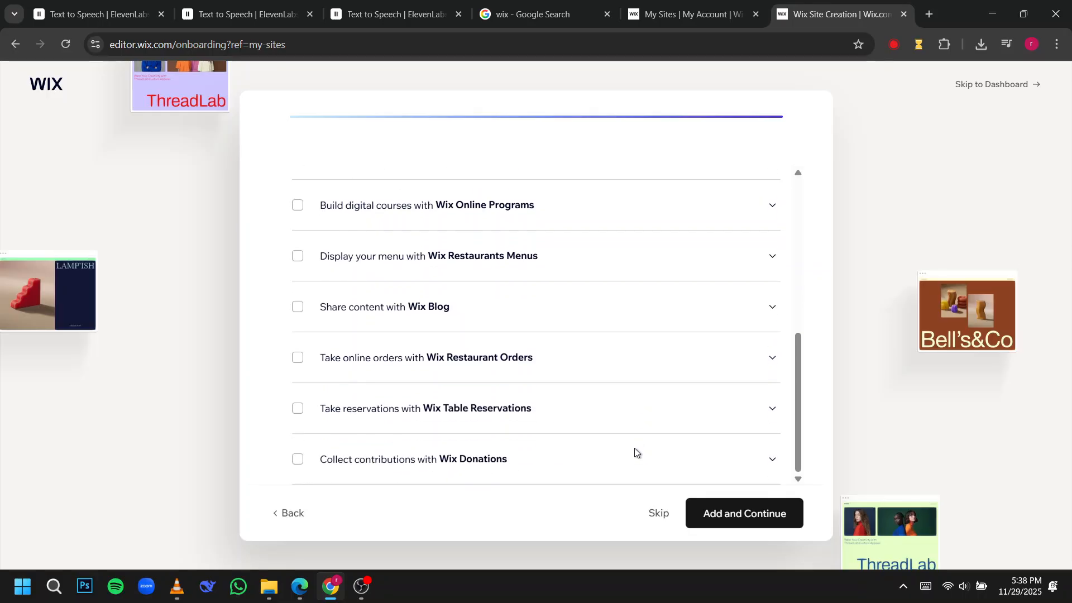
left_click(659, 511)
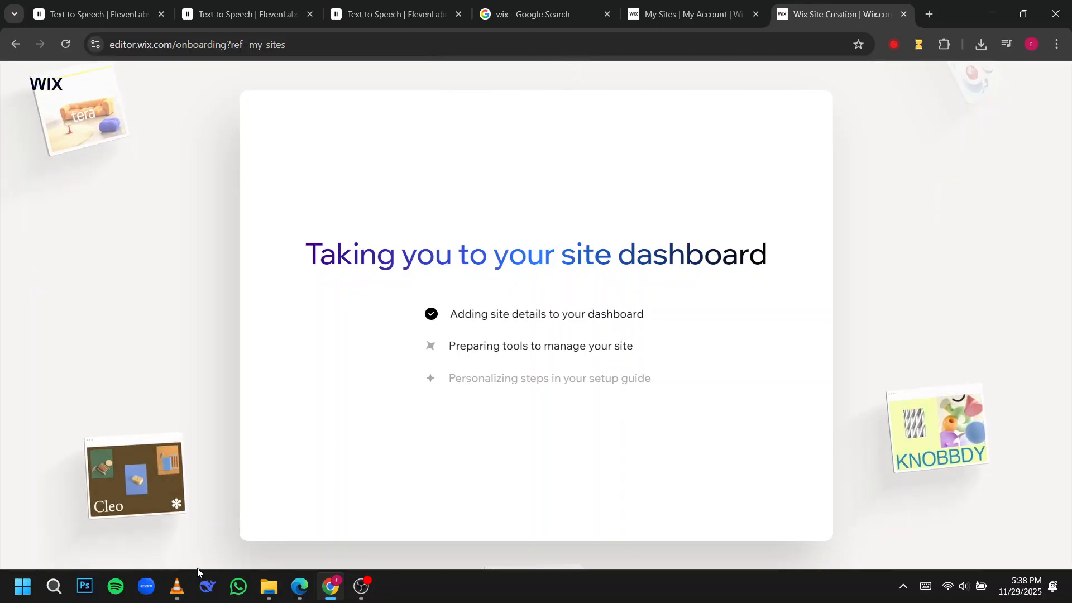
left_click(177, 585)
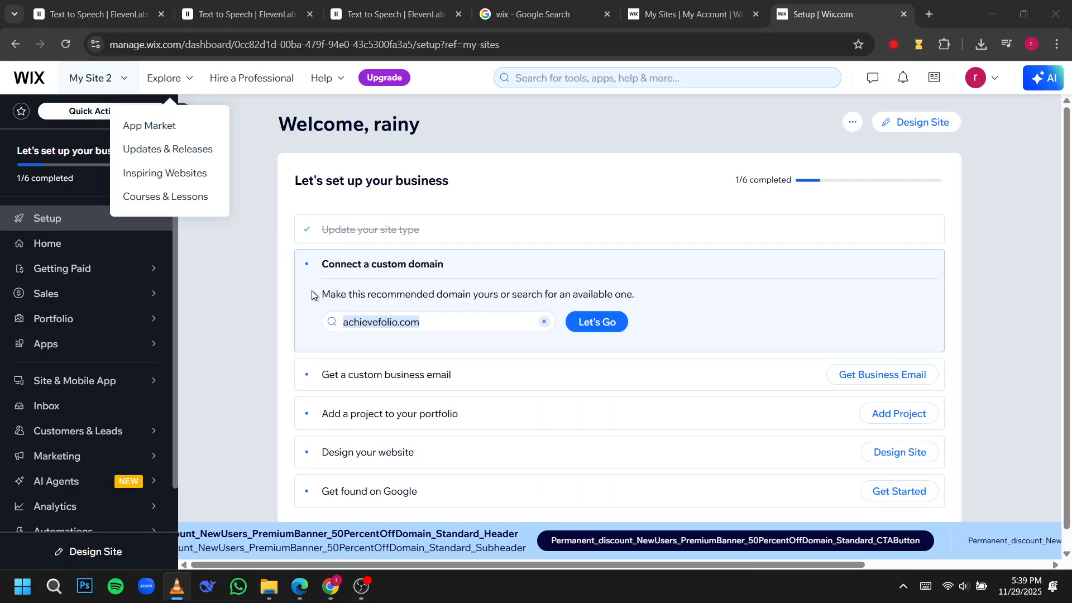
left_click(300, 295)
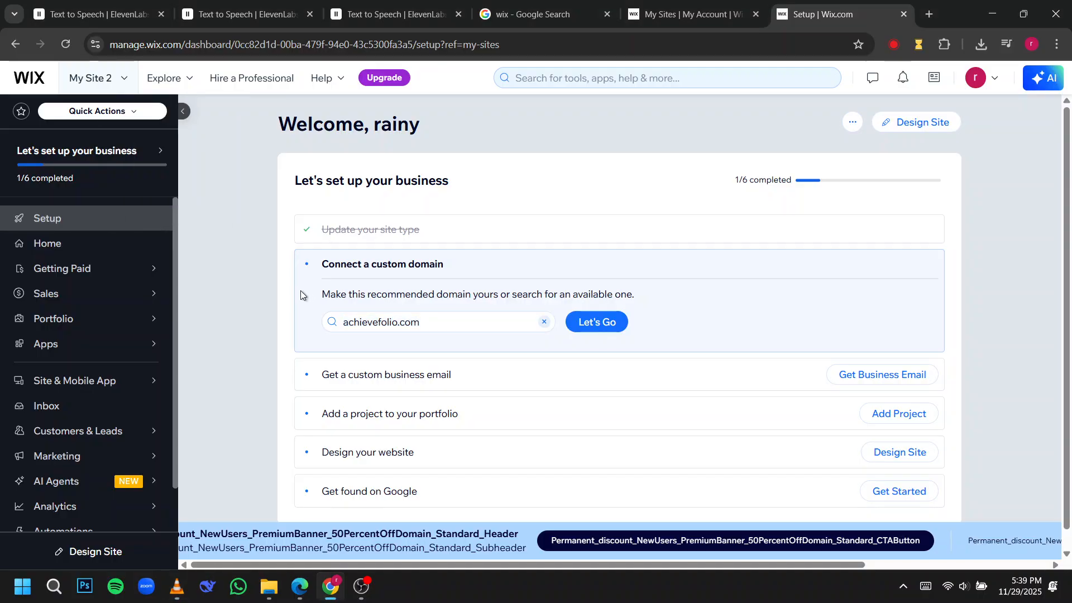
scroll(509, 323, "down", 1)
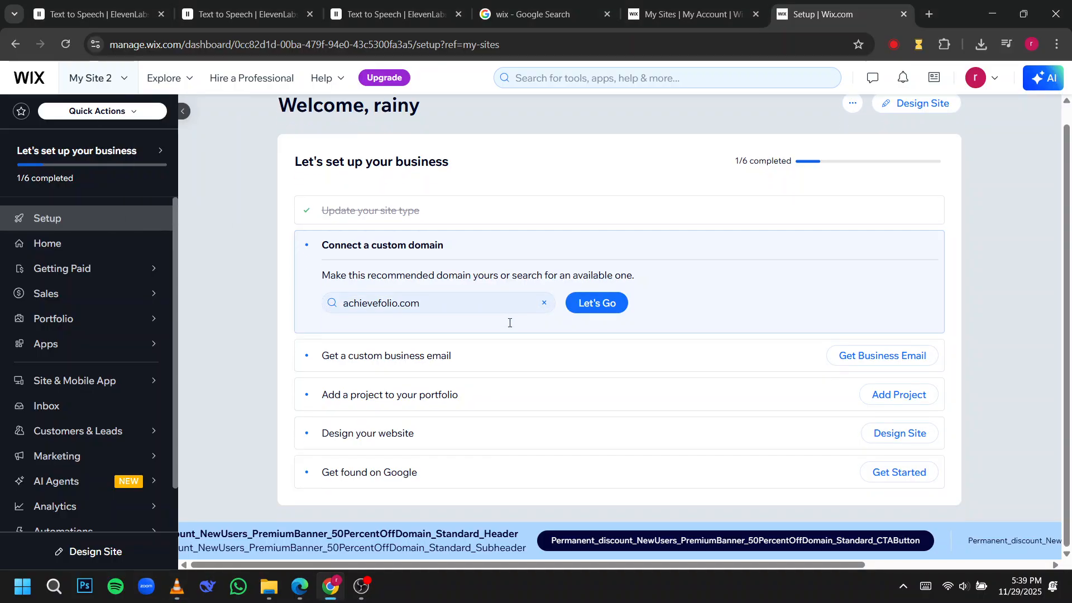
scroll(510, 323, "up", 1)
Start designing the site from its dashboard and choose to customize a template.
left_click(940, 130)
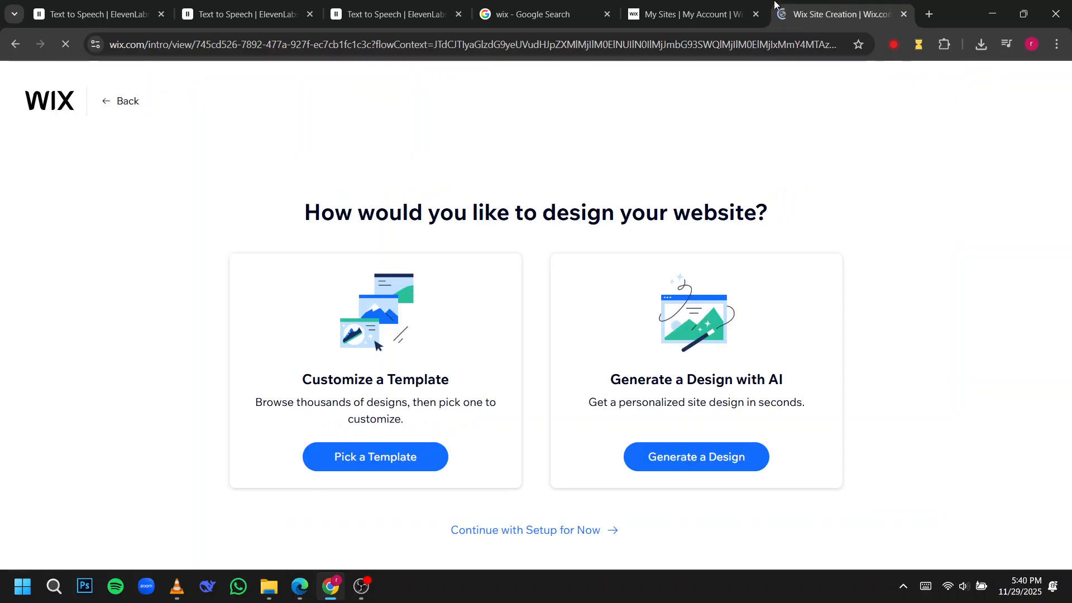
left_click(726, 13)
left_click(819, 13)
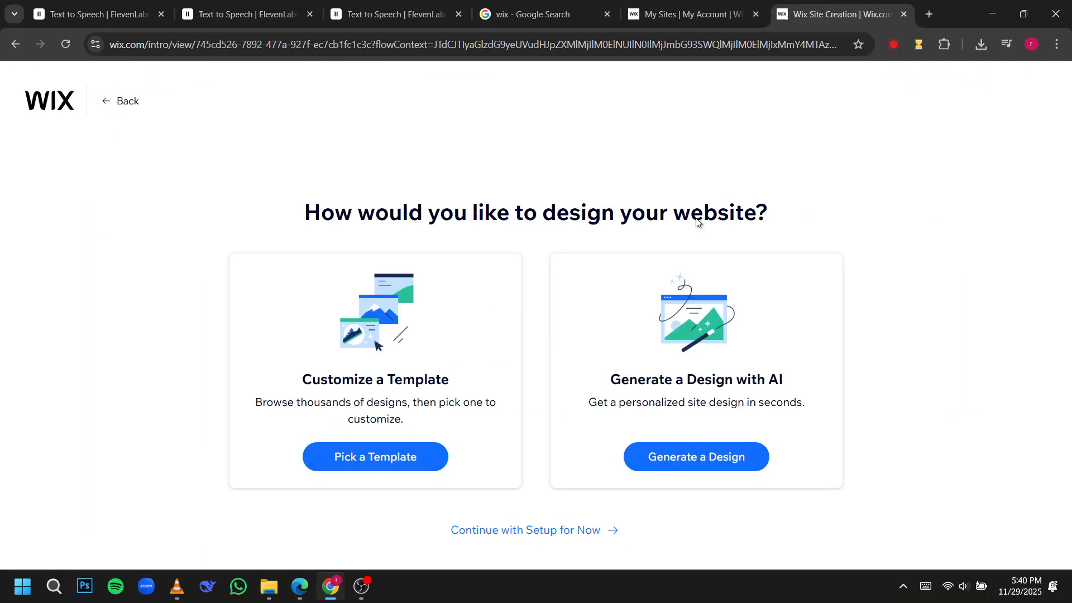
left_click(401, 453)
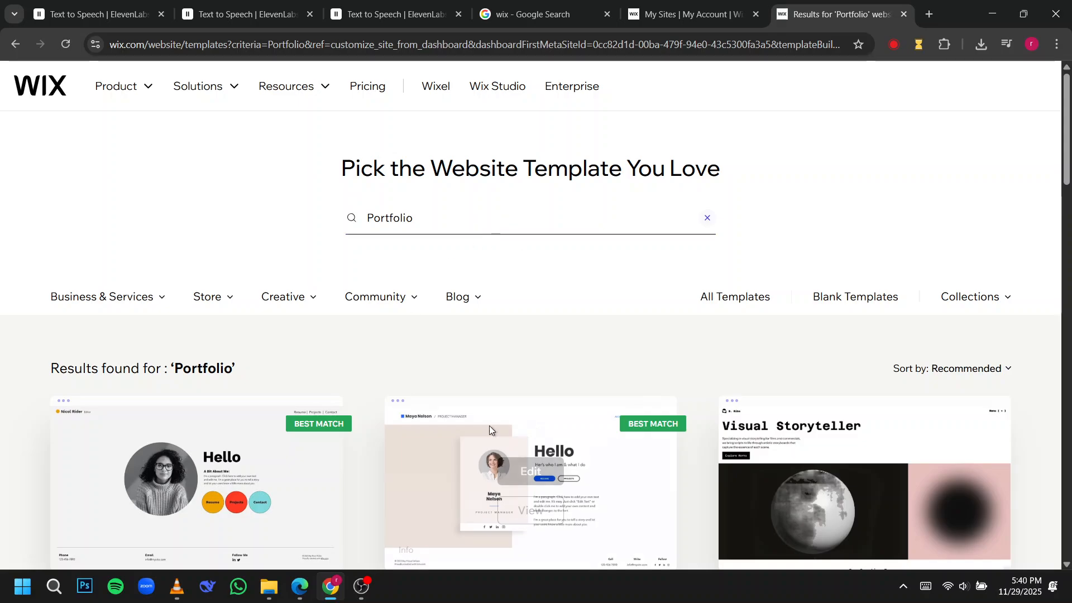
Browse the Portfolio website templates for a suitable design.
scroll(533, 394, "down", 3)
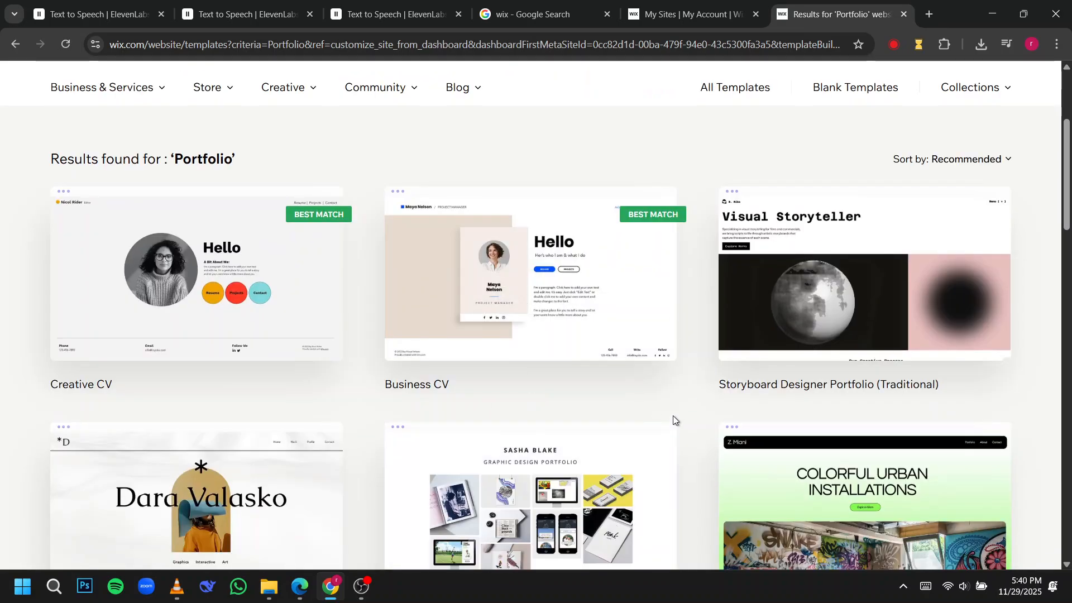
scroll(672, 421, "down", 5)
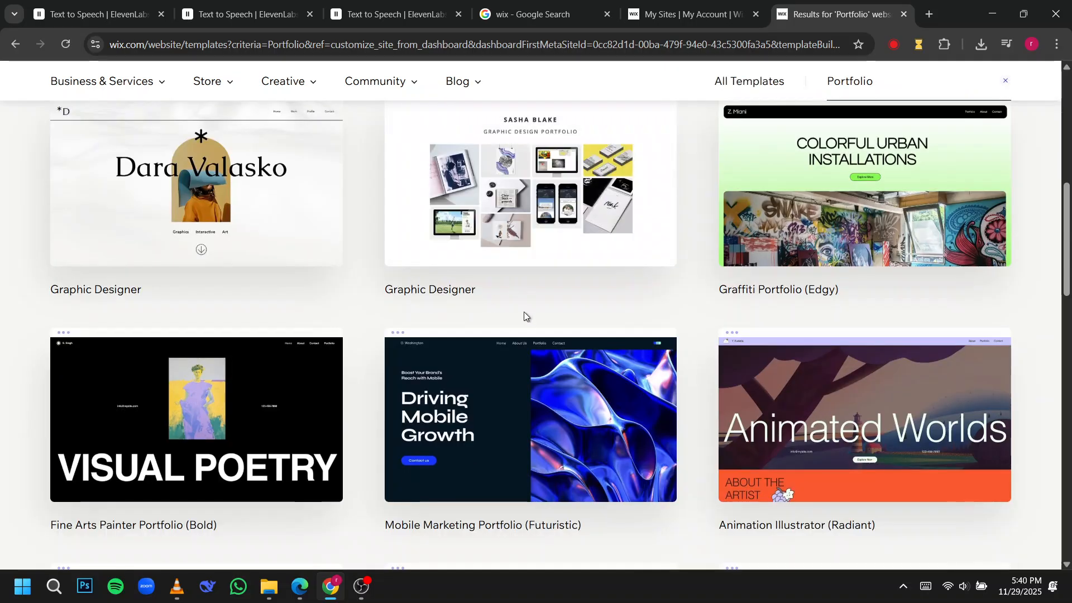
scroll(598, 376, "down", 2)
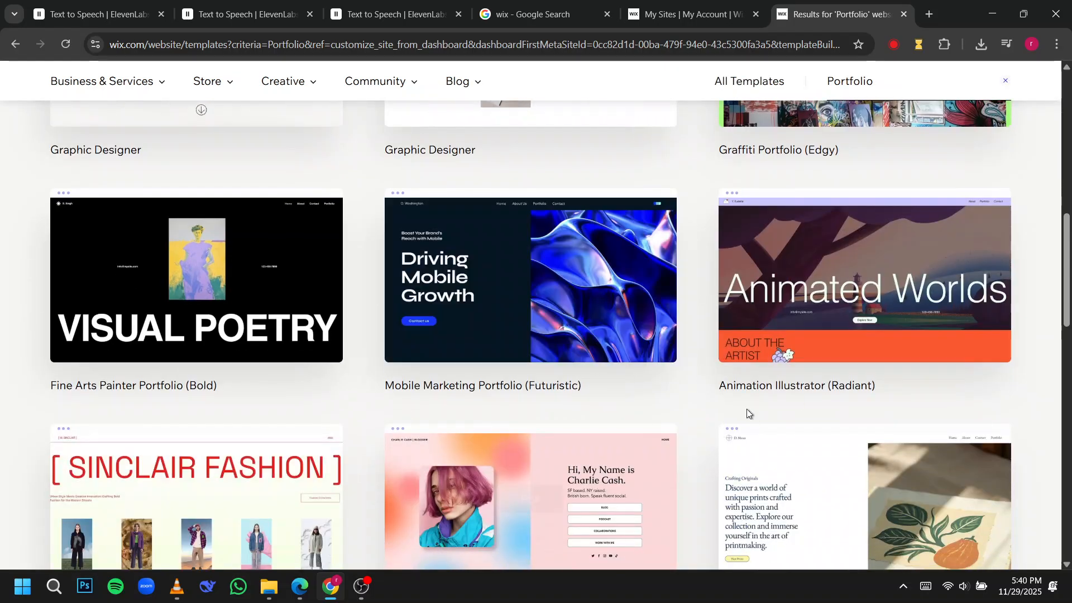
scroll(513, 371, "up", 6)
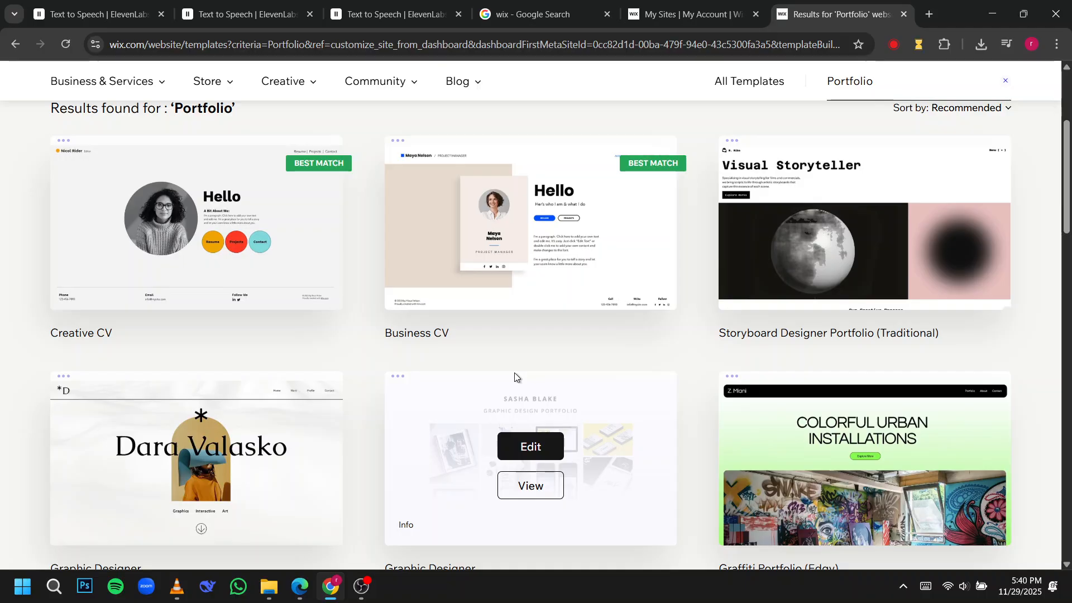
scroll(514, 376, "down", 8)
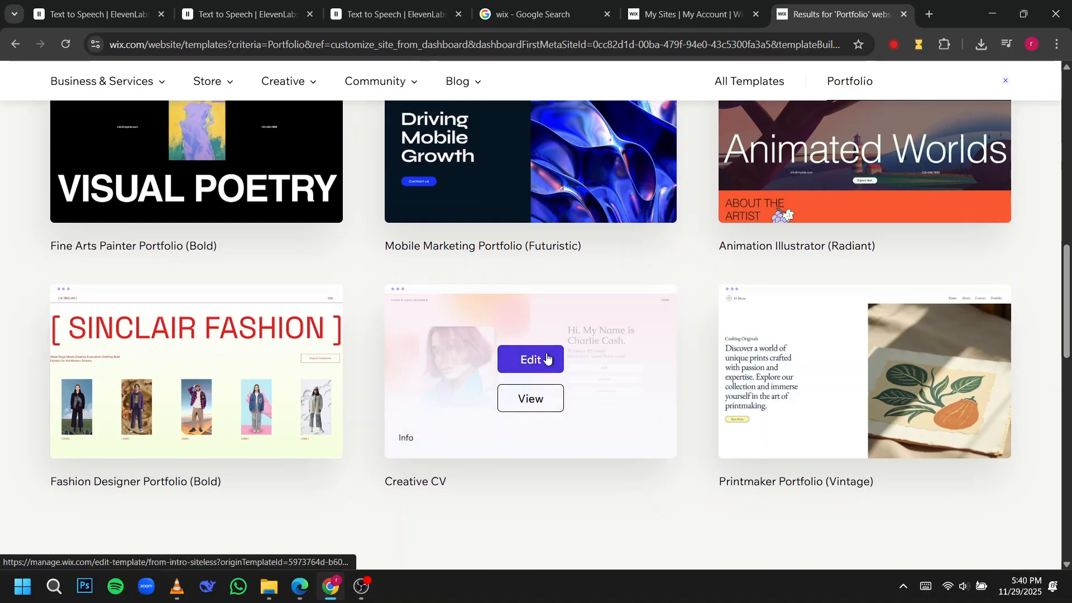
scroll(411, 361, "up", 3)
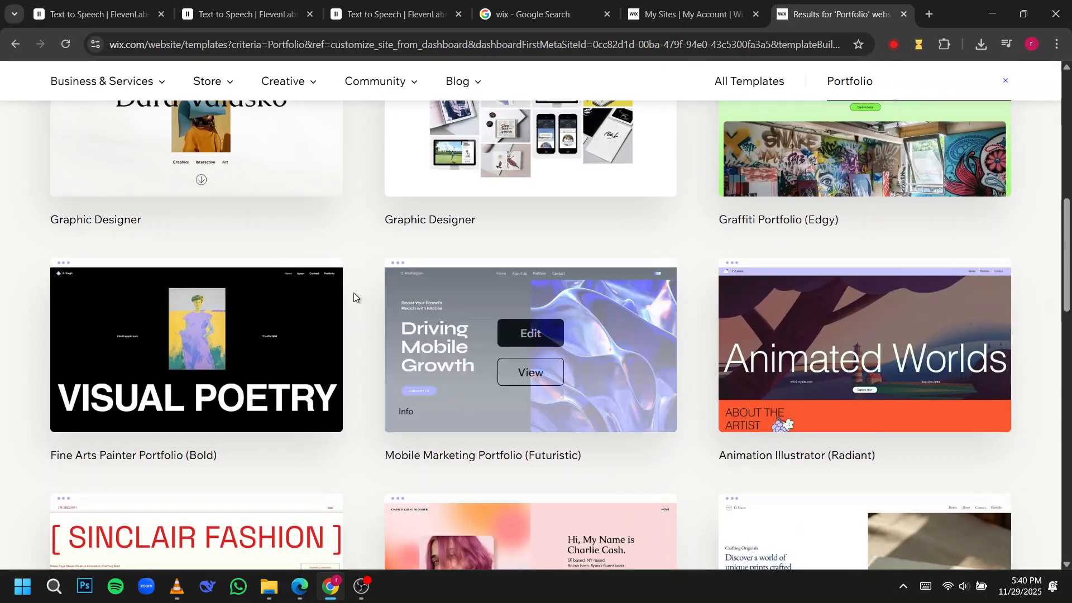
scroll(354, 292, "up", 2)
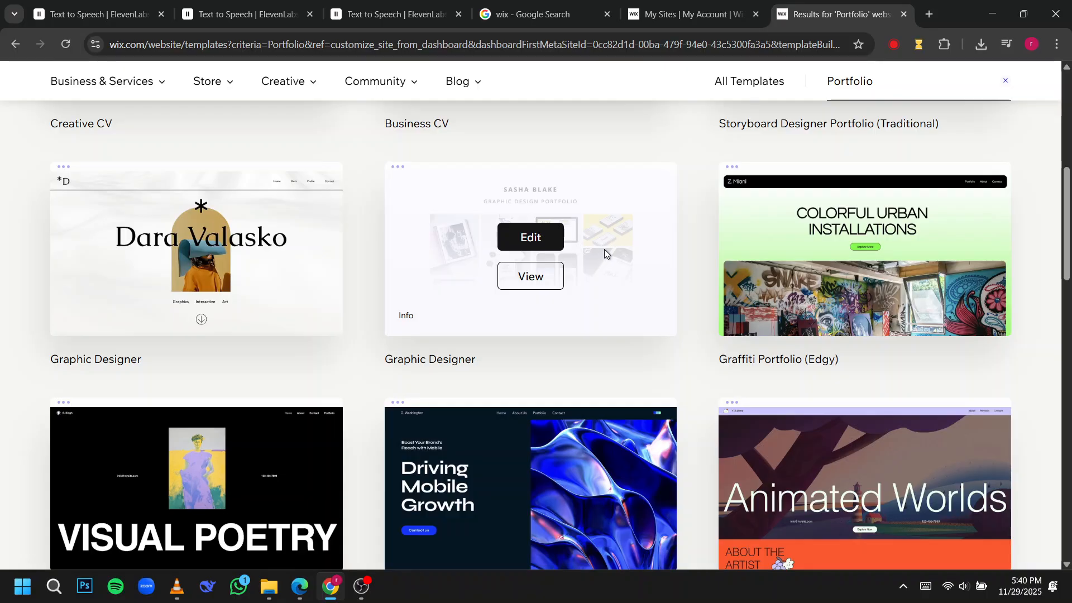
scroll(604, 252, "up", 3)
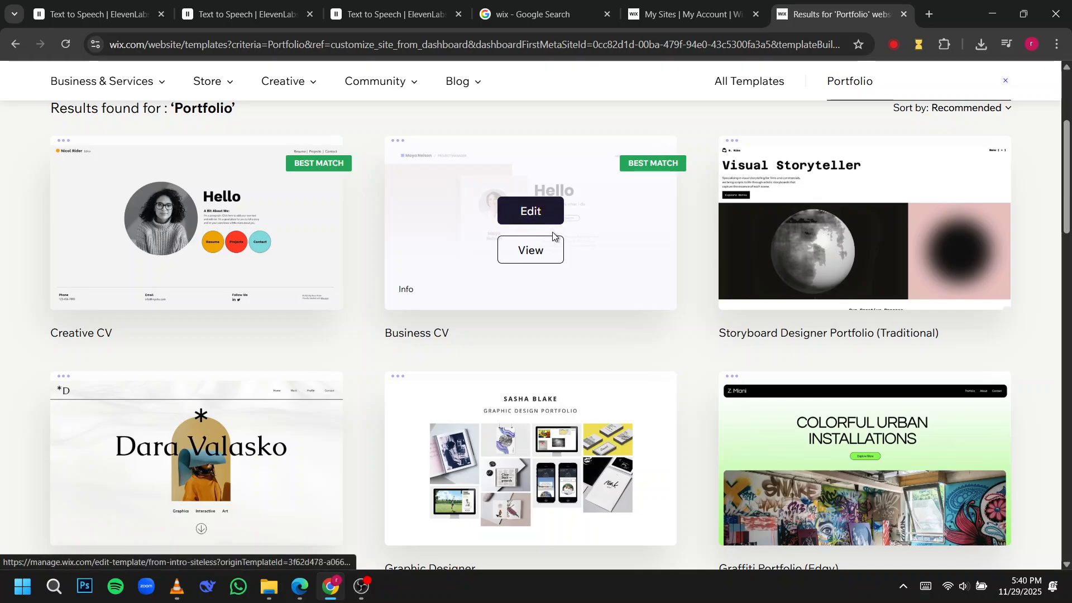
Preview the Business CV template and open it for editing in the website editor.
left_click(545, 253)
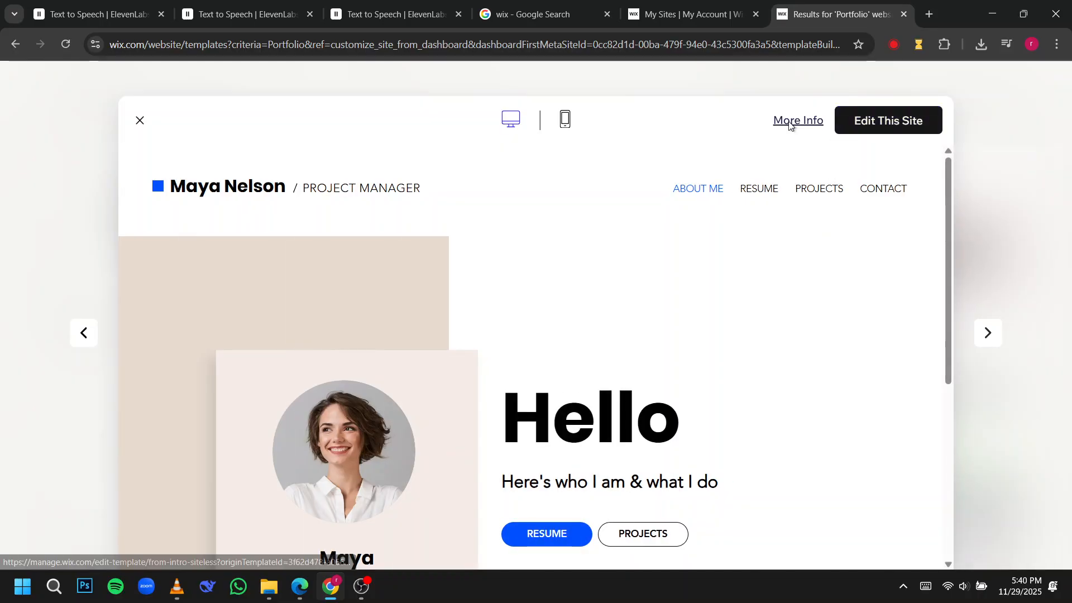
left_click(804, 124)
left_click(740, 140)
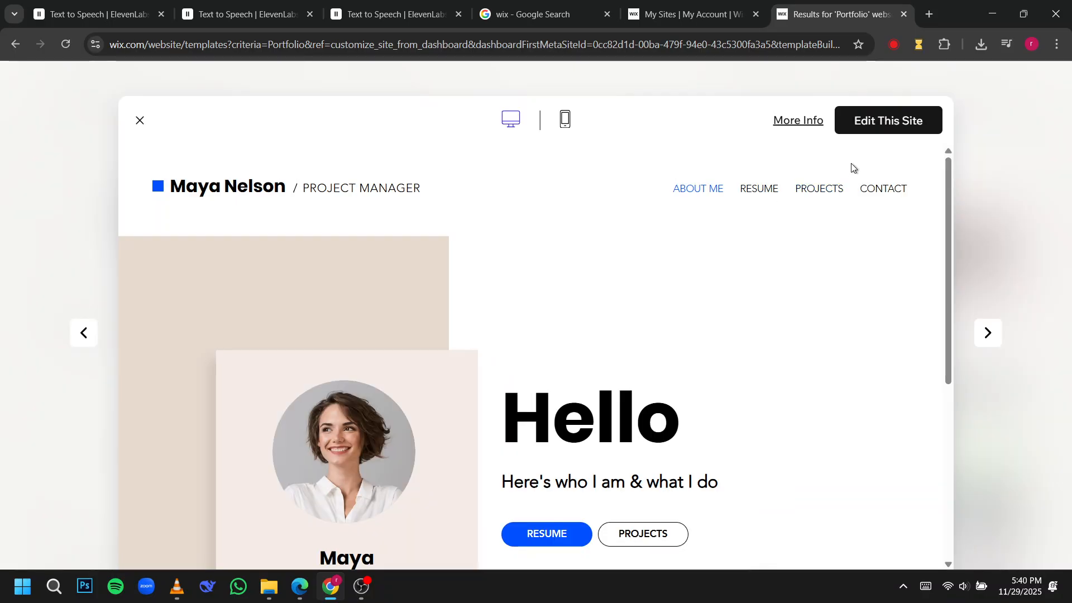
left_click(877, 127)
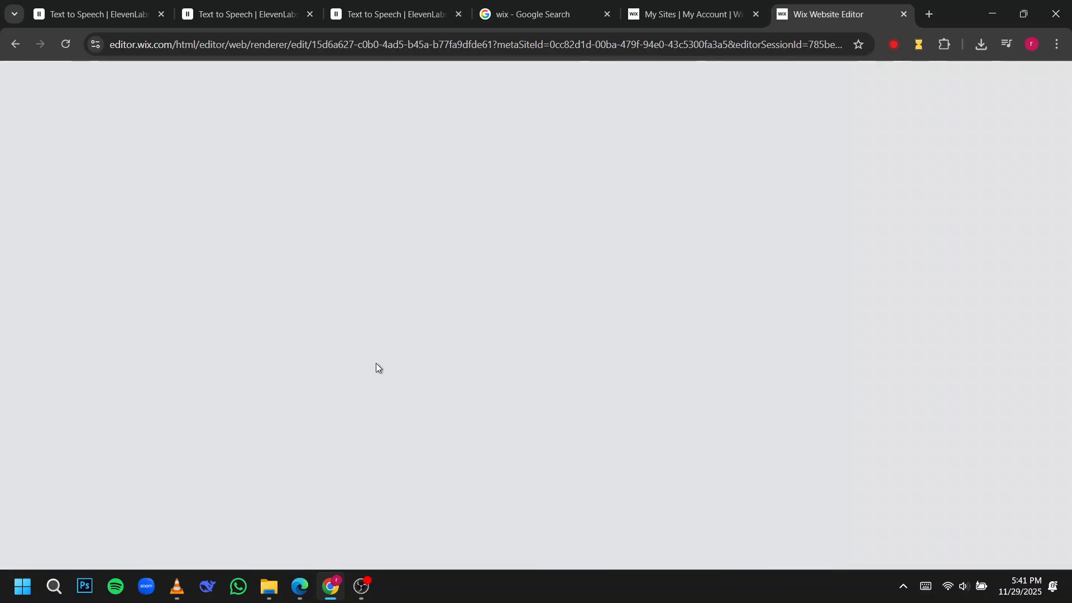
left_click(692, 14)
left_click(837, 14)
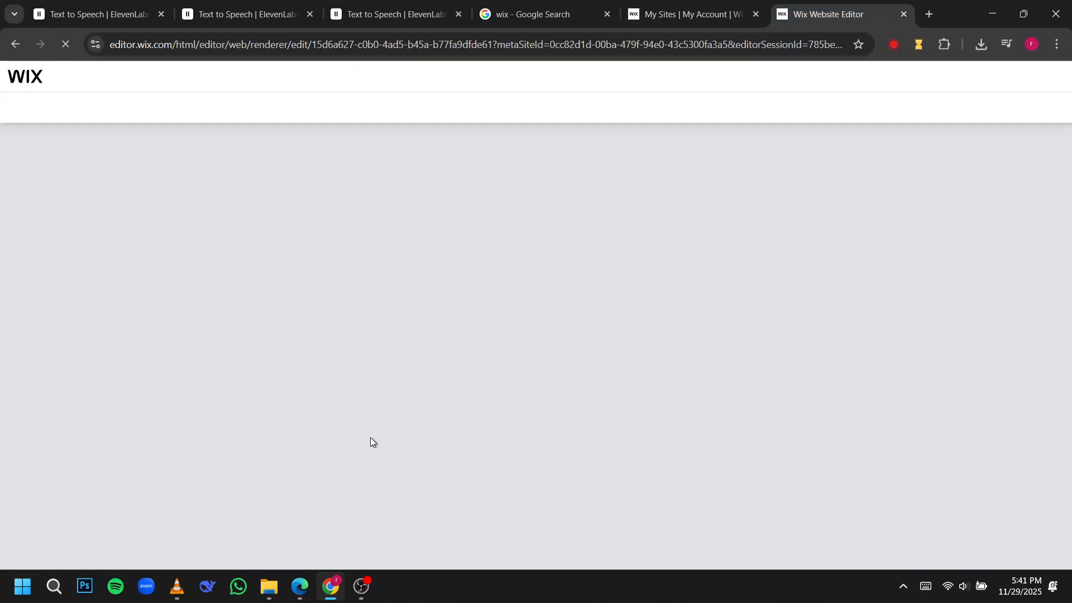
left_click(177, 585)
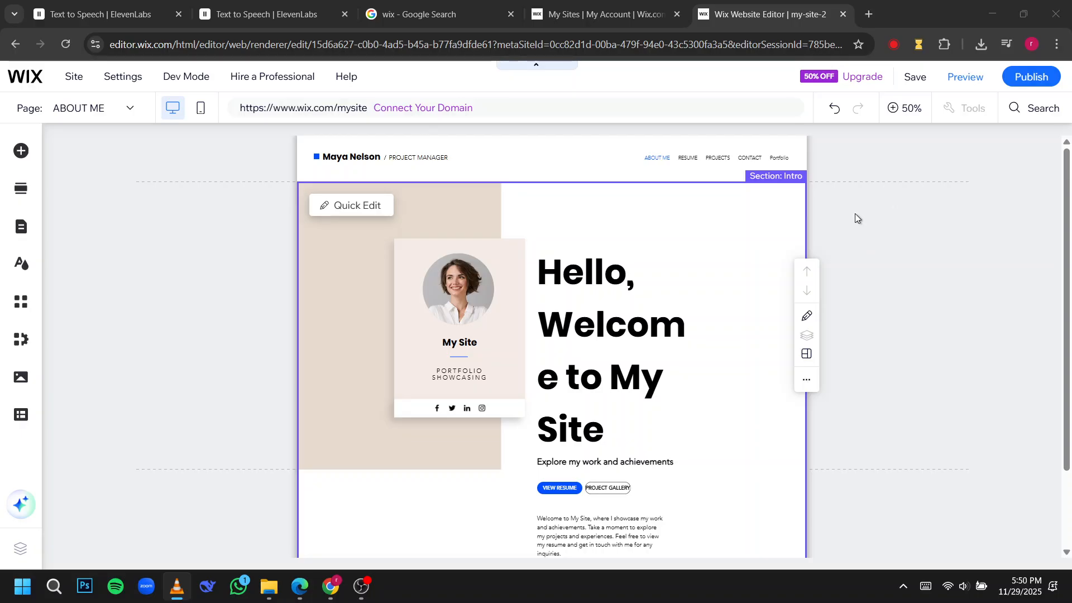
scroll(578, 339, "down", 2)
scroll(579, 339, "up", 2)
Replace the "Hello, Welcome to My" part of the intro heading so it reads "THIS PORtfolio DELTA VECTOR Site".
left_click(627, 342)
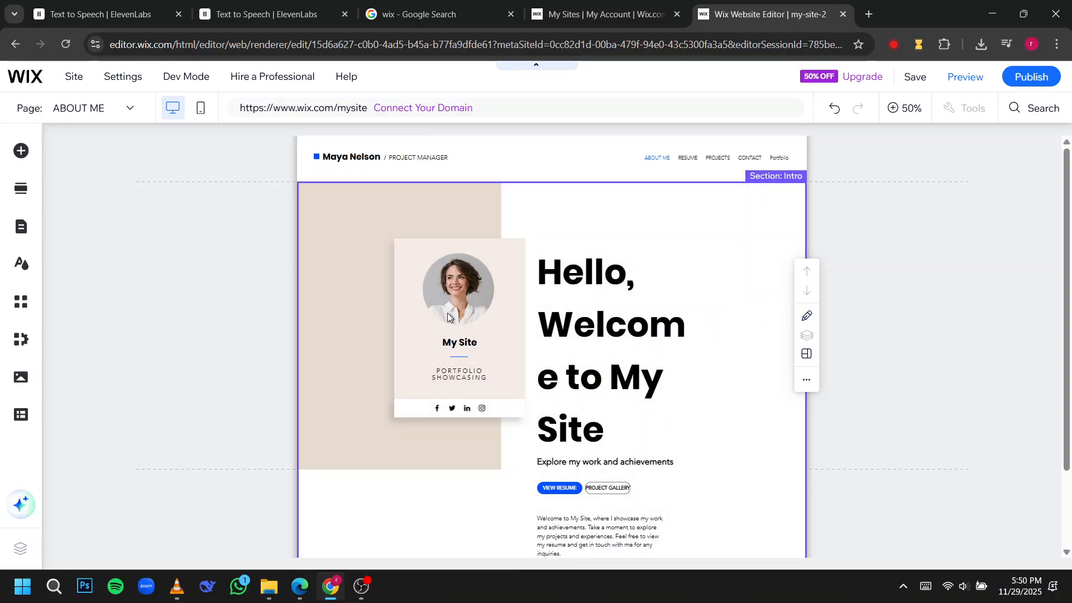
left_click(19, 195)
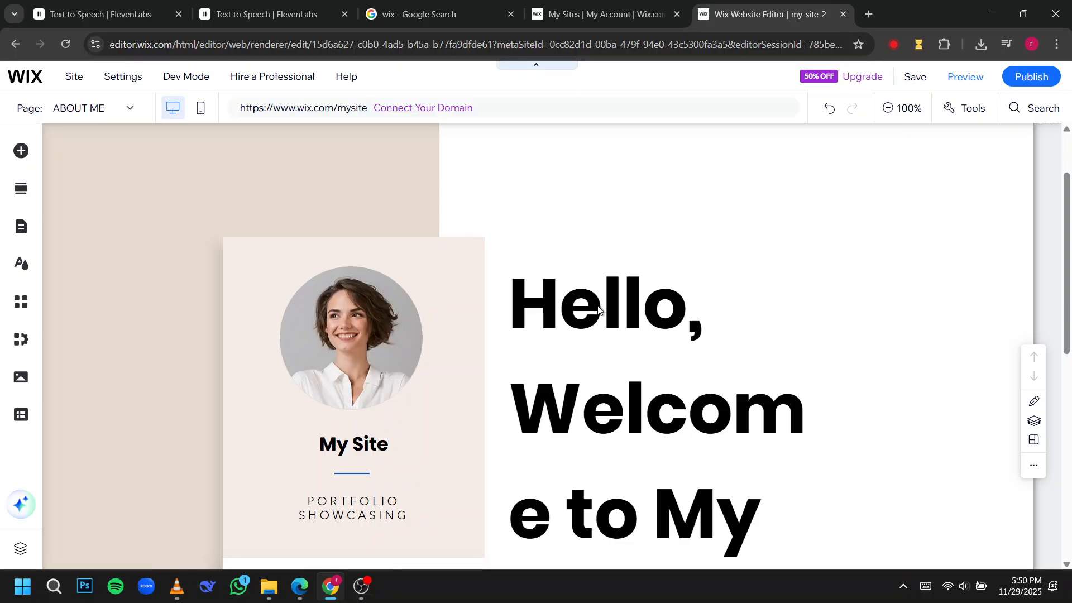
left_click(613, 313)
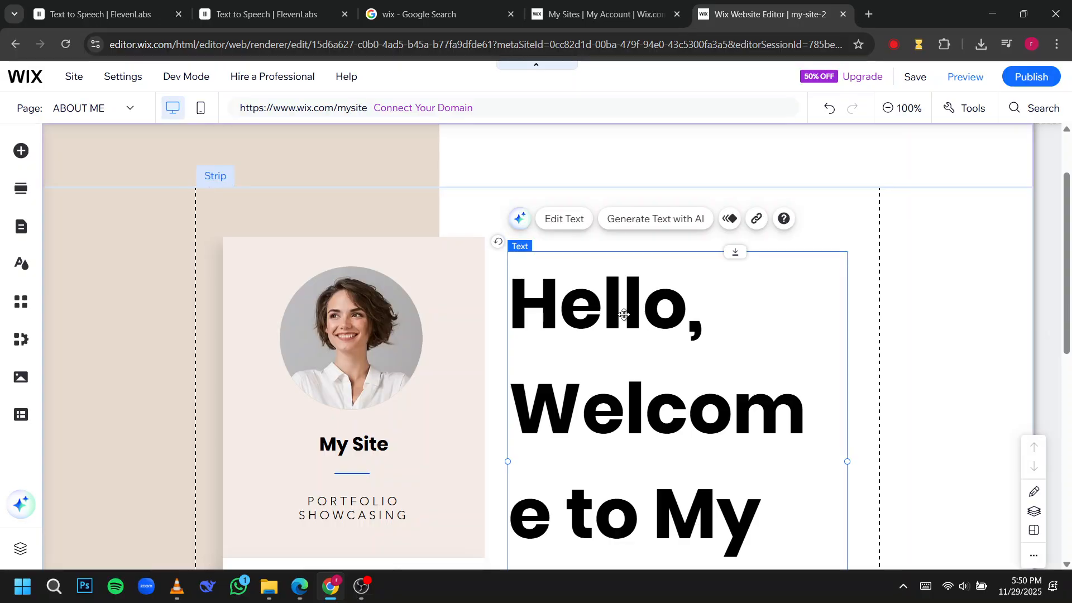
double_click(700, 425)
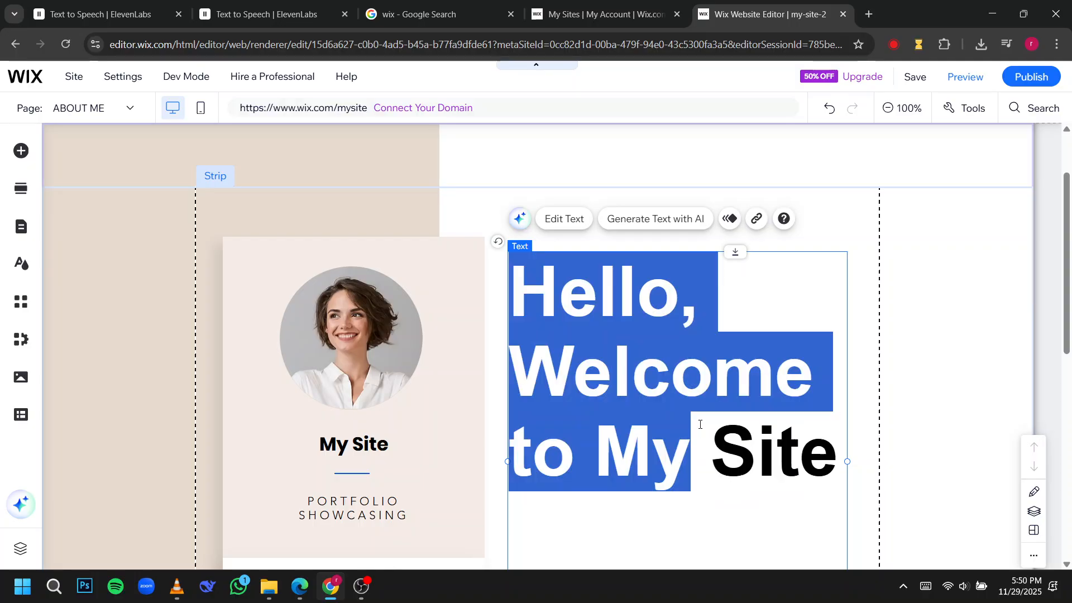
left_click(699, 425)
left_click_drag(775, 520, 514, 318)
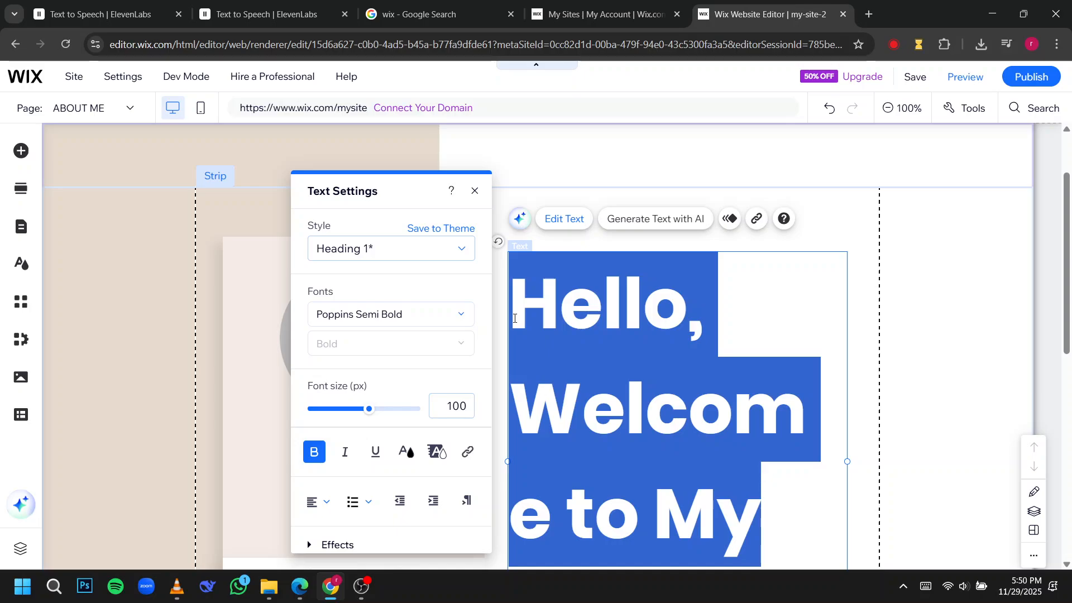
type("THIS POR")
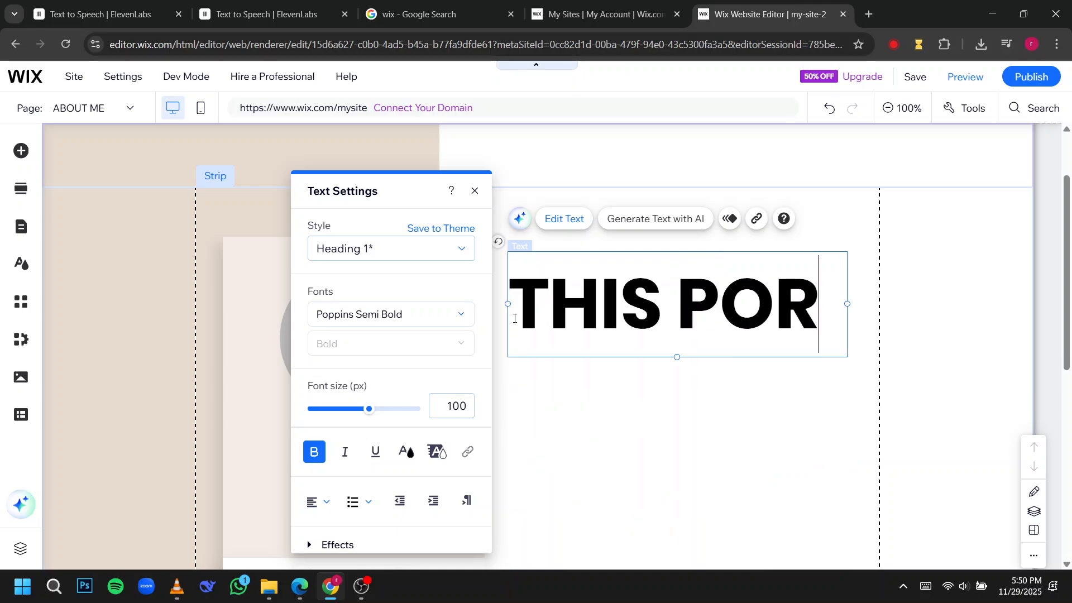
type("tfolio")
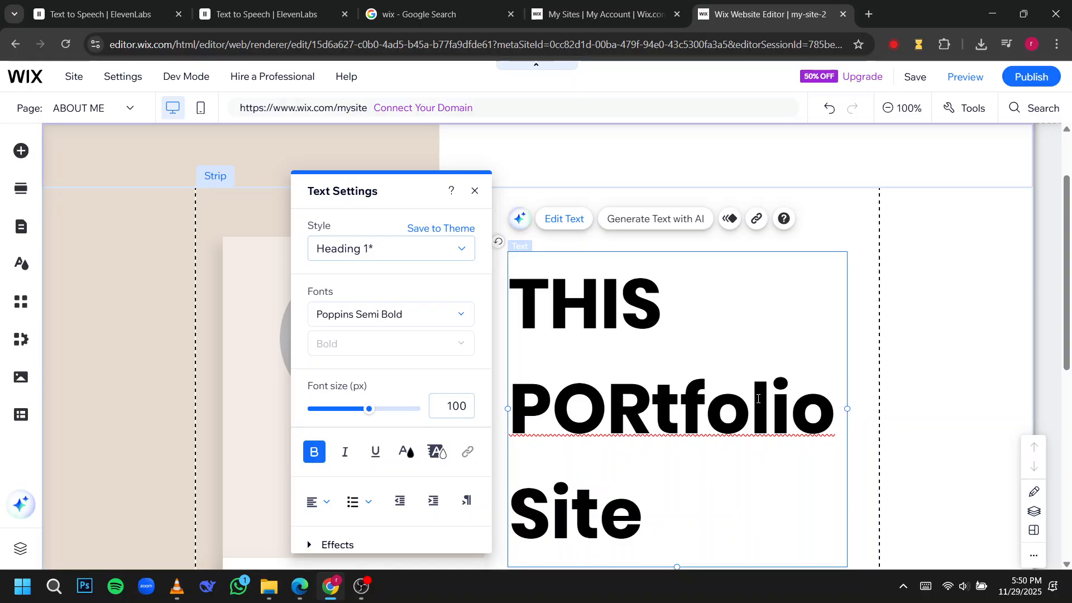
type("DELTA")
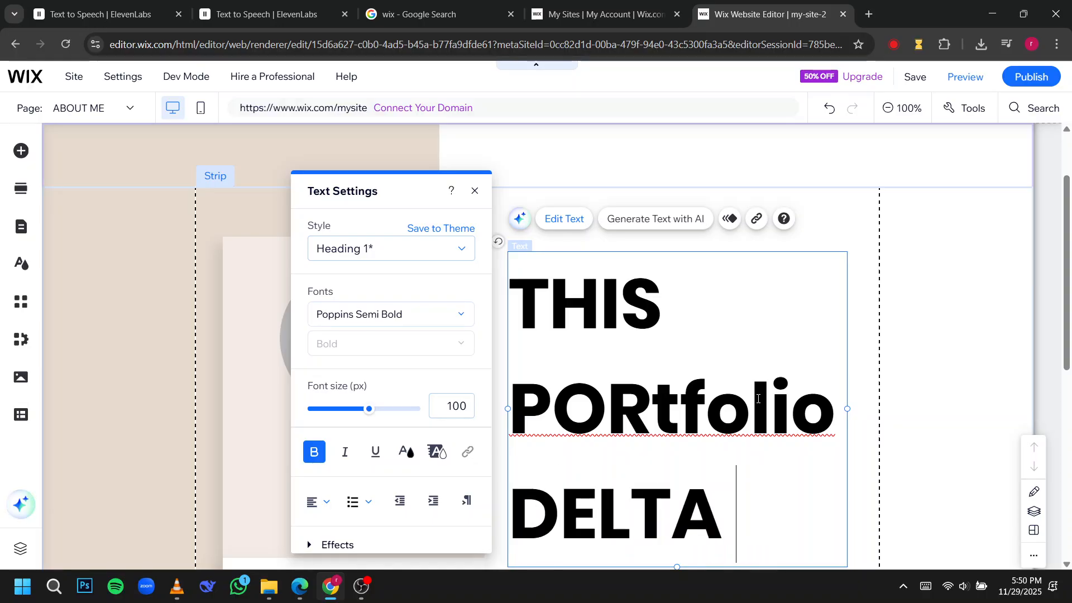
type(" VEC")
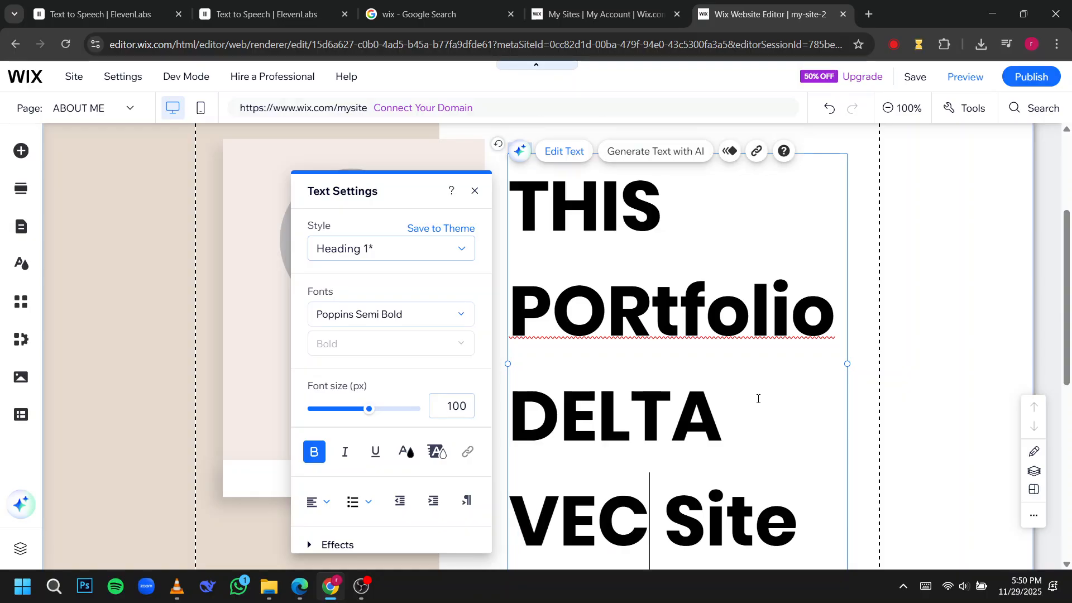
type("TOR")
Replace the subheading "Explore my work and achievements" with "FREELANCE".
scroll(695, 449, "down", 5)
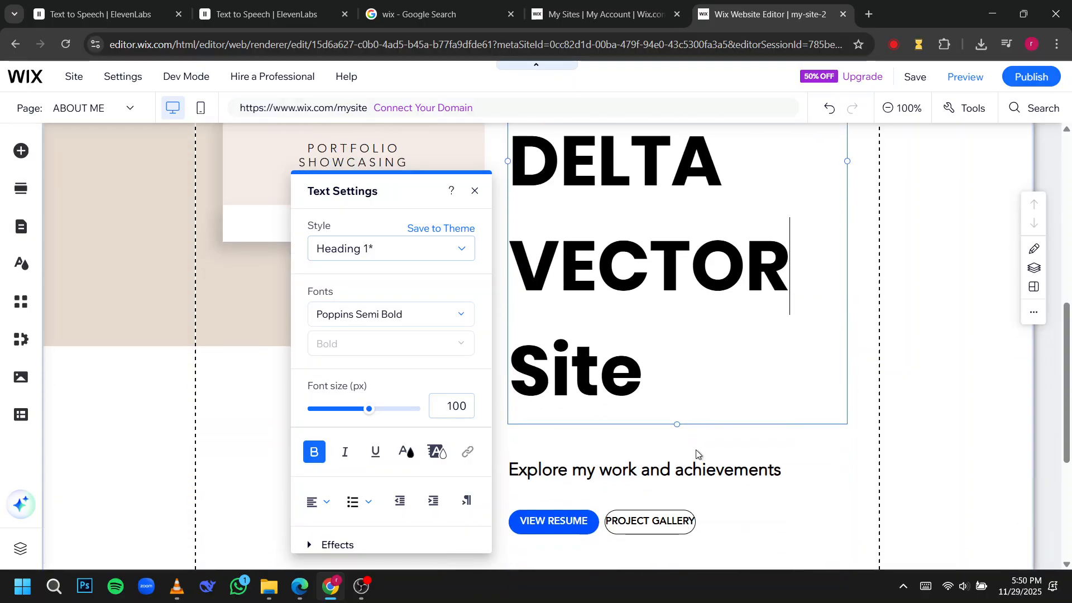
left_click(701, 449)
double_click(703, 449)
type("FREELANCE")
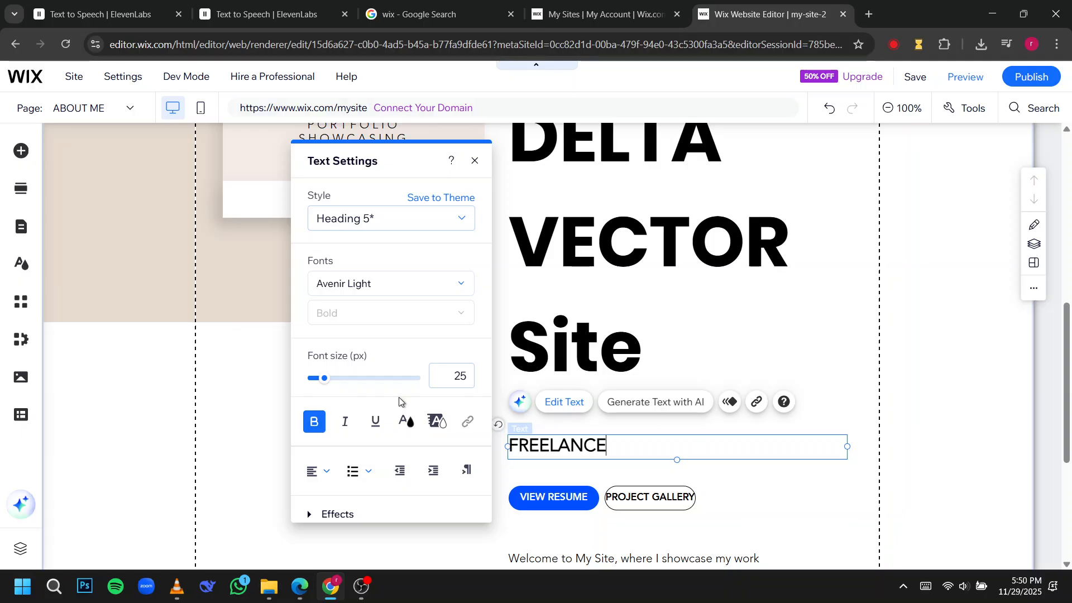
Try to format the FREELANCE subheading in italic, size 21 px and dark red (#8B0000).
left_click(346, 422)
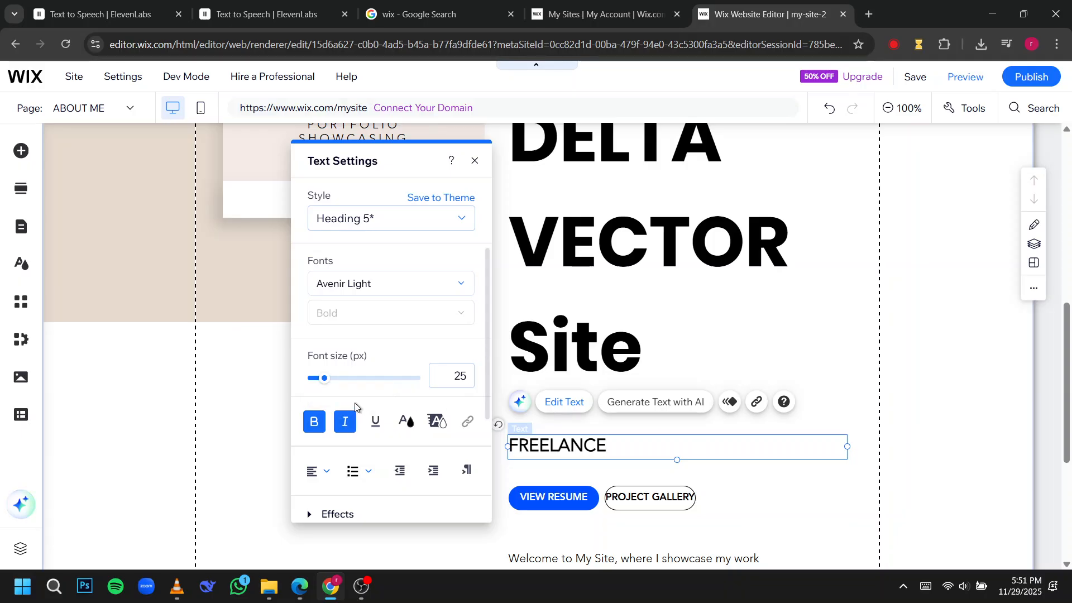
left_click_drag(319, 380, 317, 379)
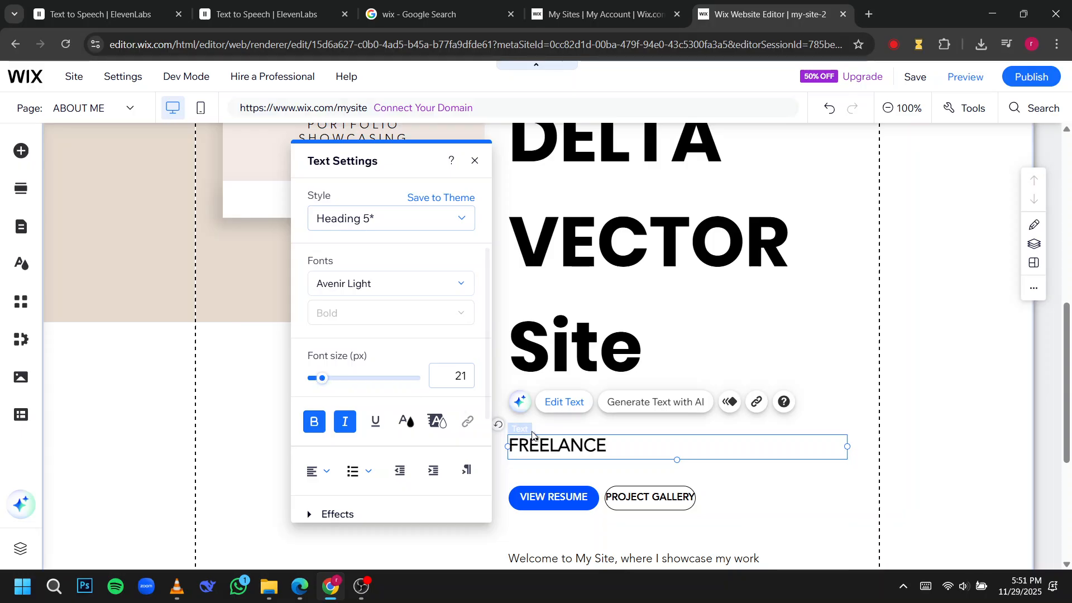
left_click(406, 420)
left_click(355, 401)
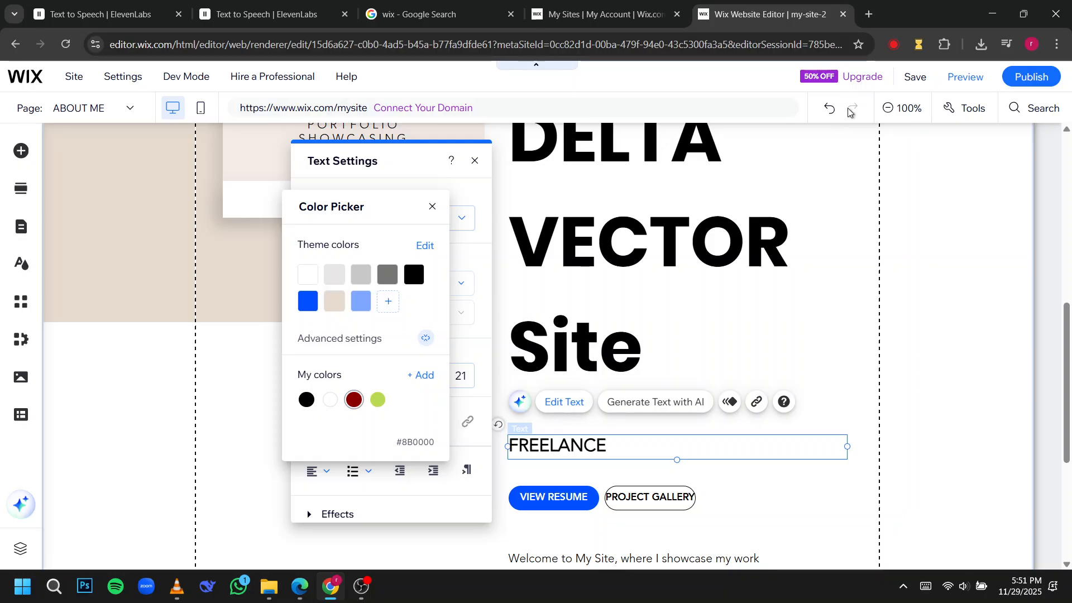
Preview the ABOUT ME page to check the edited heading area, and return to the editor.
left_click(961, 77)
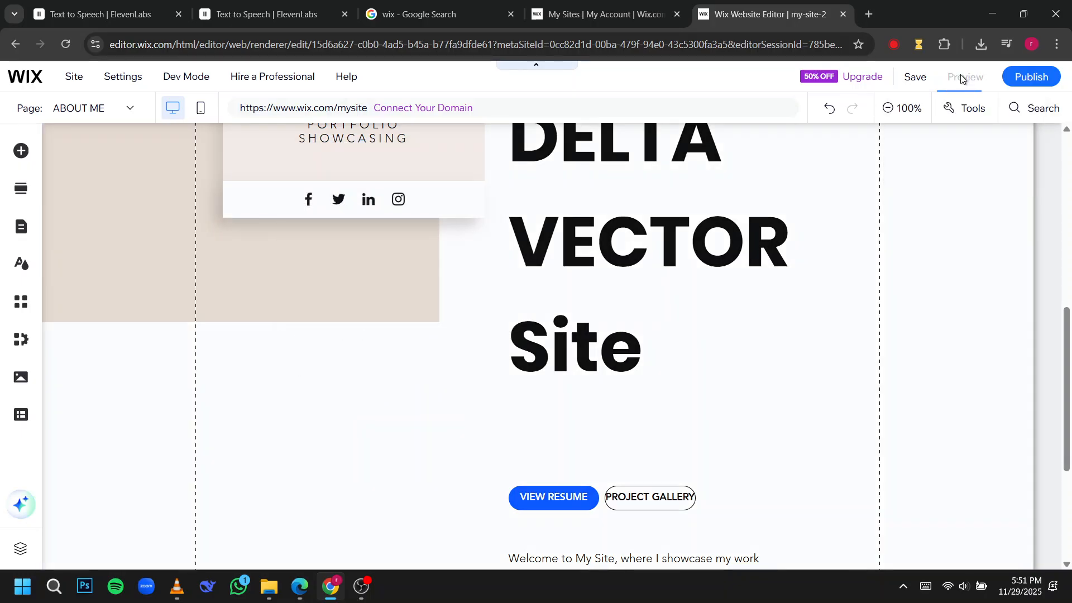
scroll(645, 314, "down", 3)
scroll(626, 299, "up", 5)
scroll(624, 306, "down", 6)
scroll(622, 306, "up", 6)
scroll(647, 377, "up", 3)
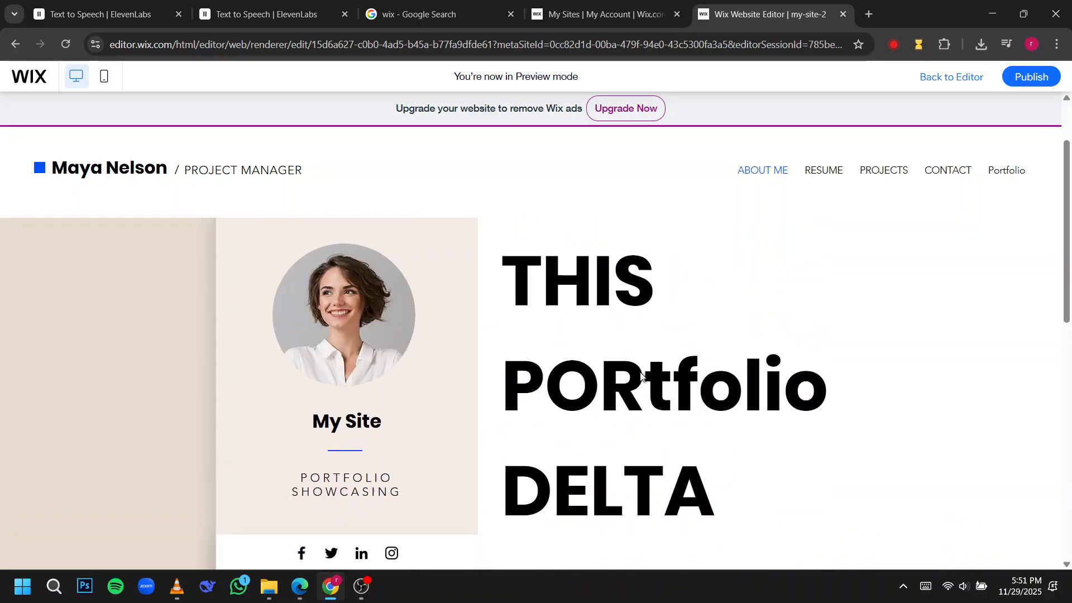
left_click(947, 73)
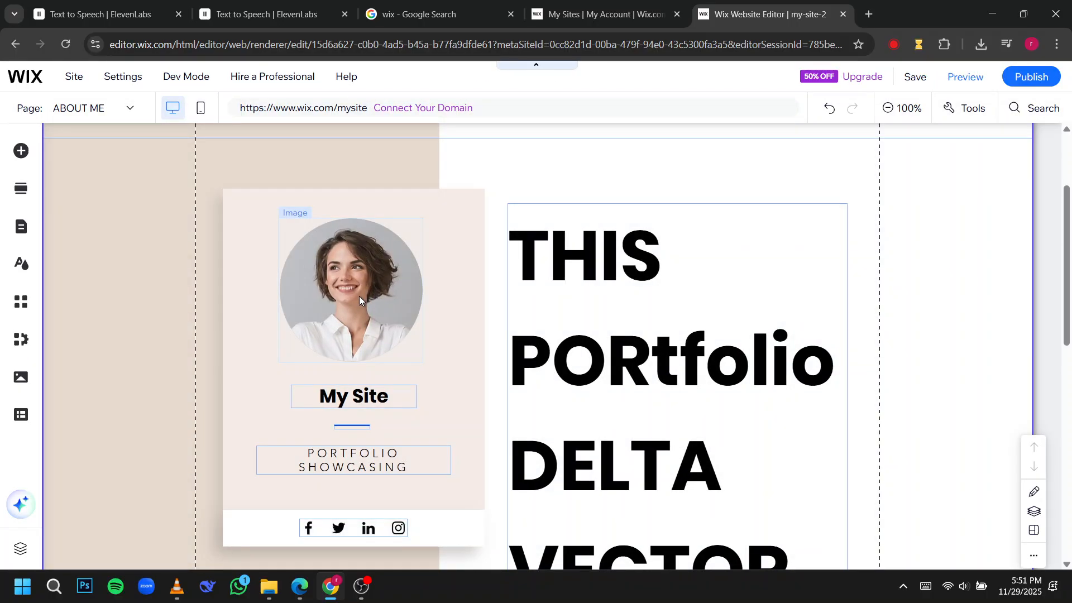
Open the image chooser to replace the round profile photo on the card.
left_click(359, 298)
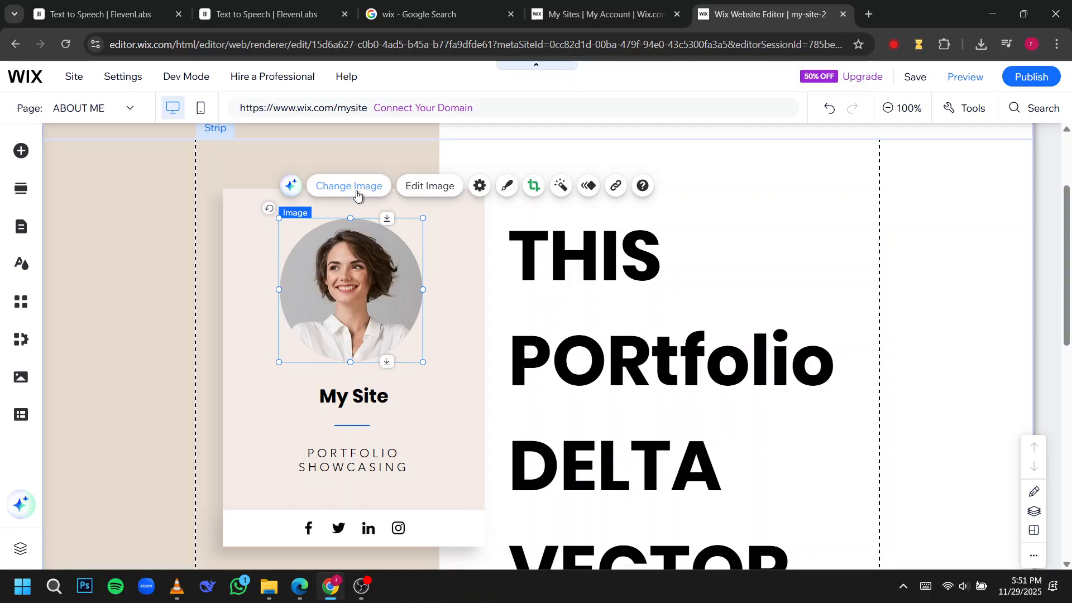
left_click(357, 190)
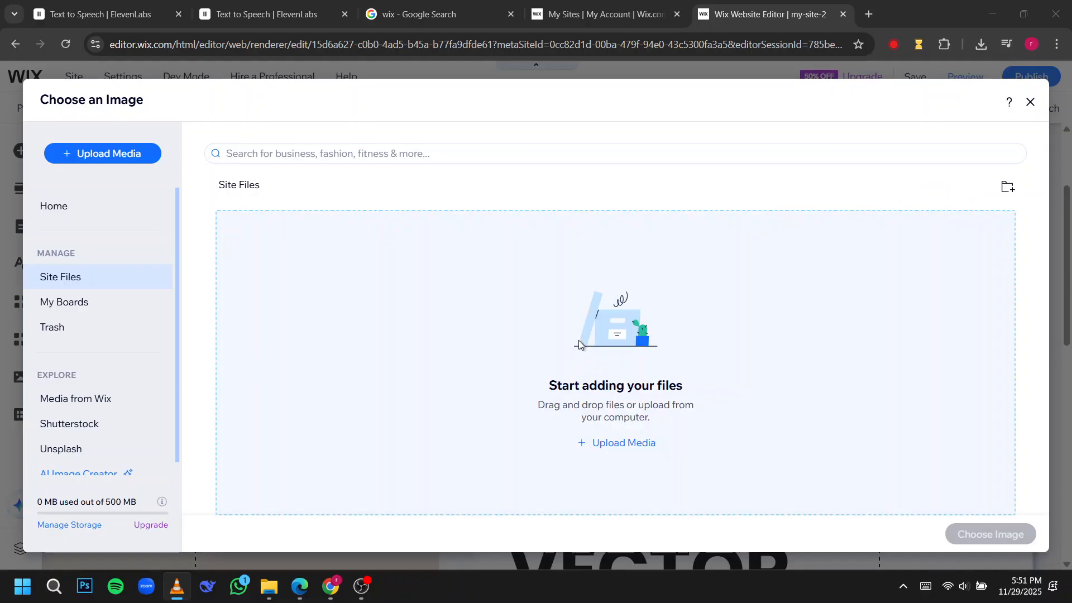
left_click(610, 447)
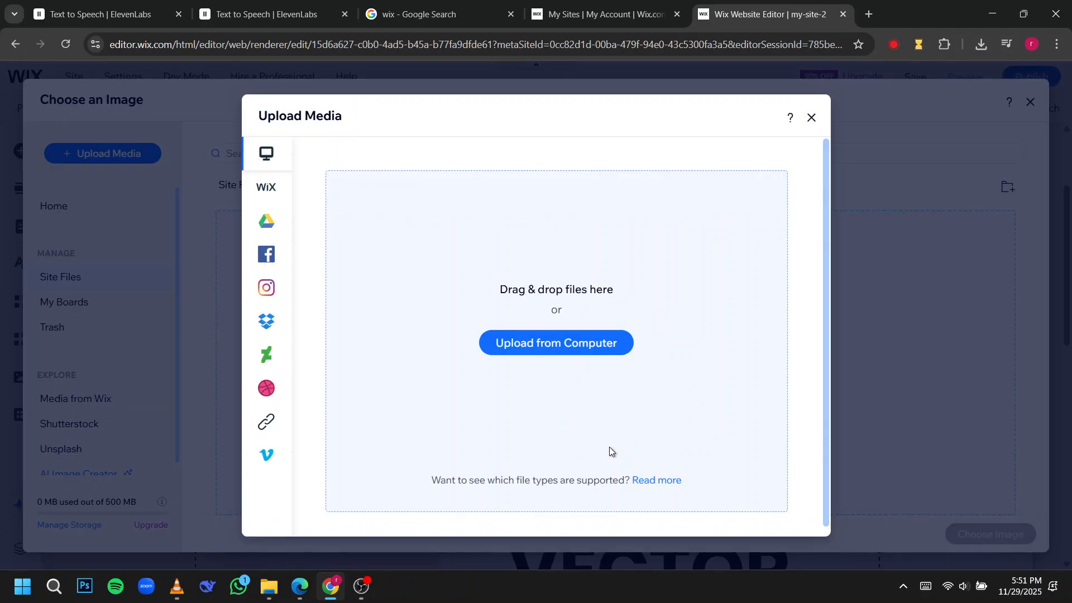
left_click(529, 346)
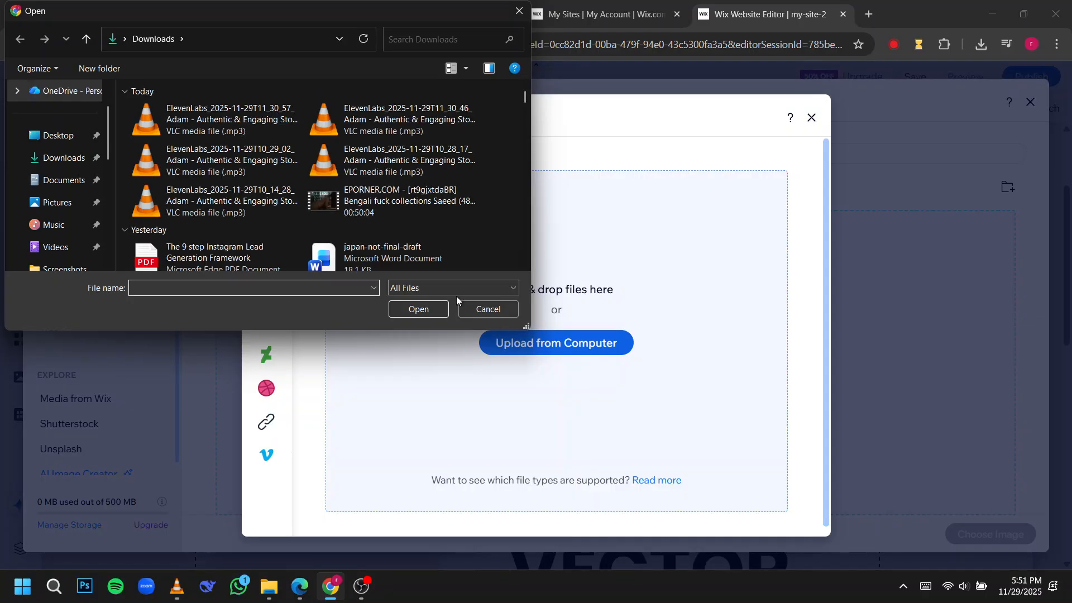
left_click(78, 159)
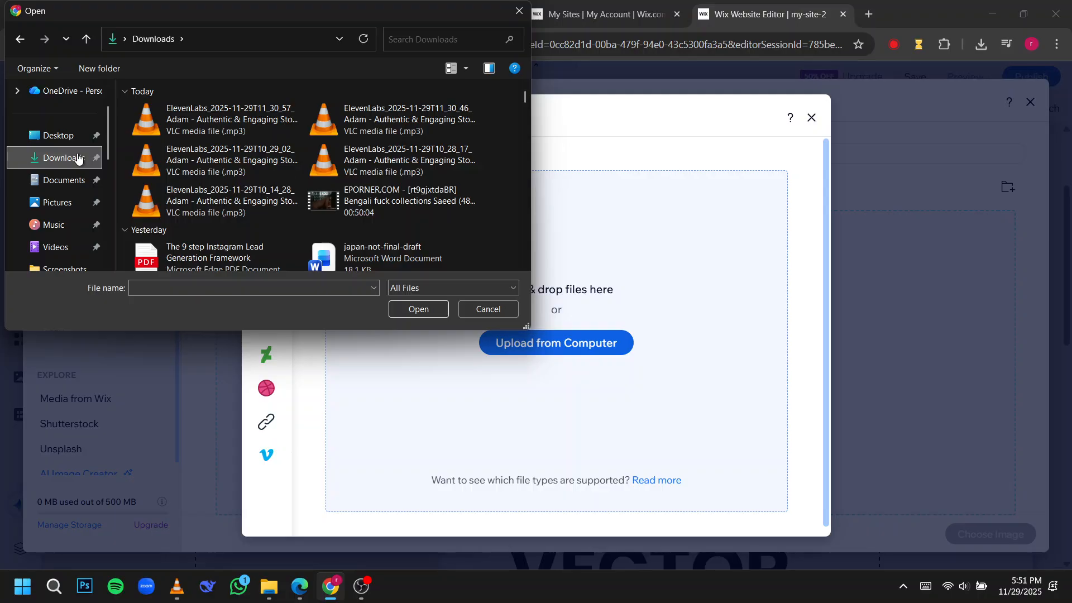
scroll(183, 176, "down", 8)
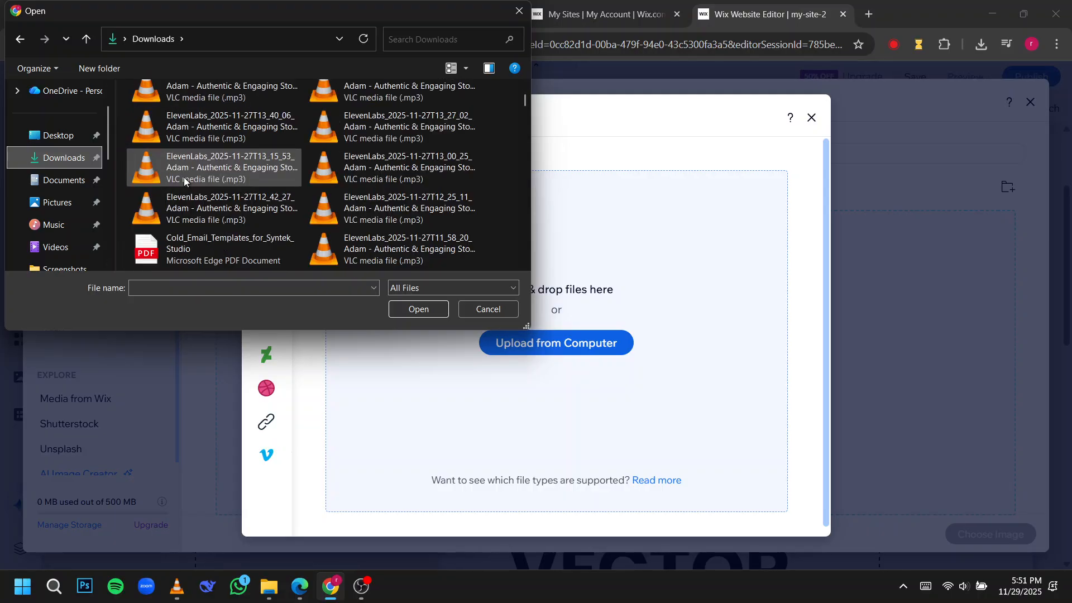
scroll(183, 176, "down", 8)
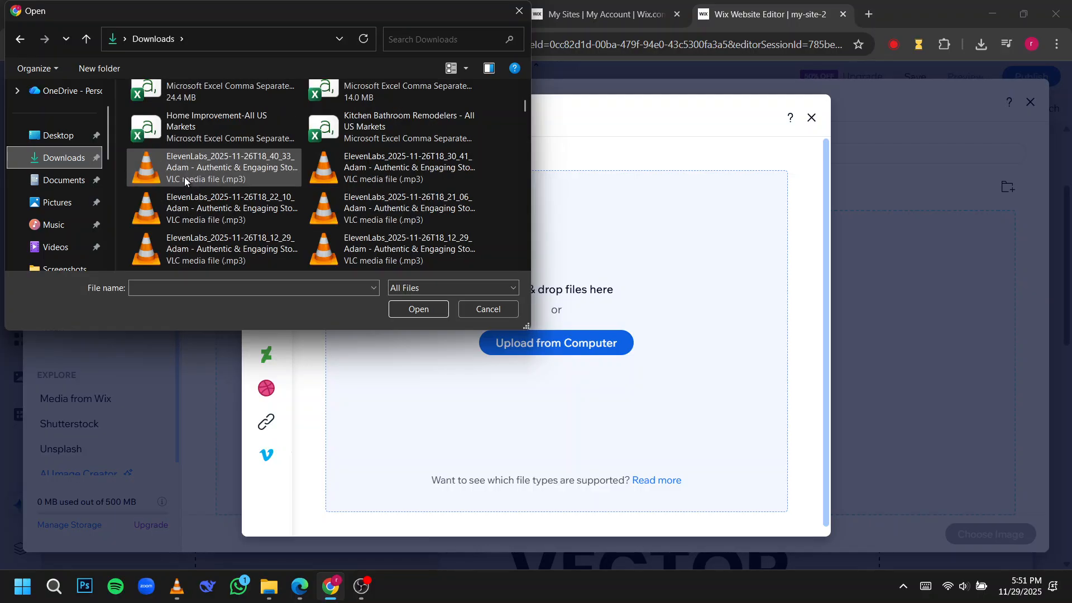
left_click(494, 309)
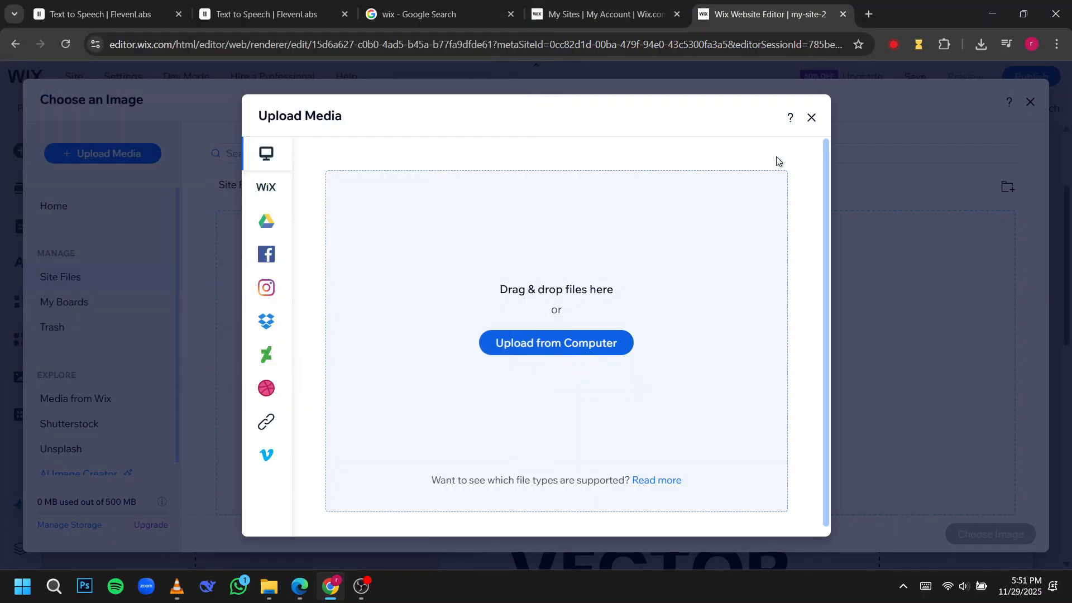
left_click(812, 119)
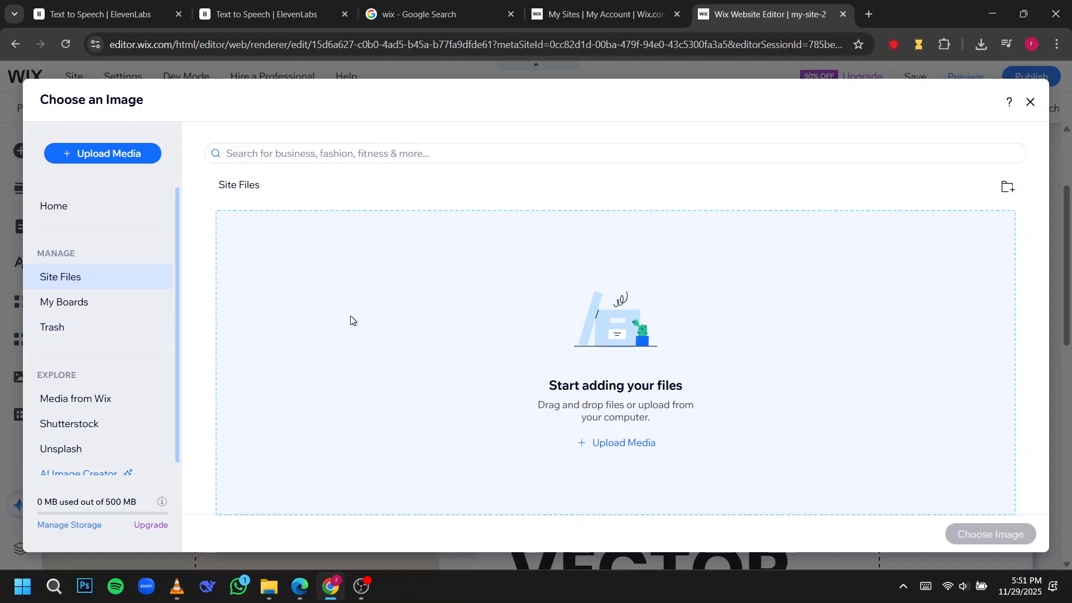
Upload a "Team Building Class" picture and use it in place of the profile photo.
left_click(614, 443)
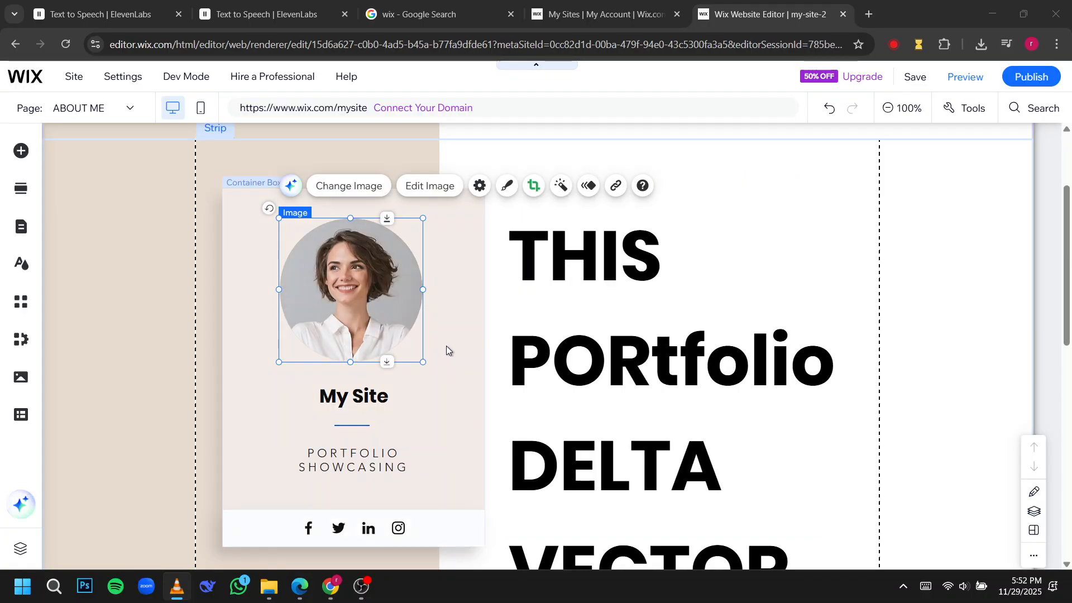
left_click(384, 308)
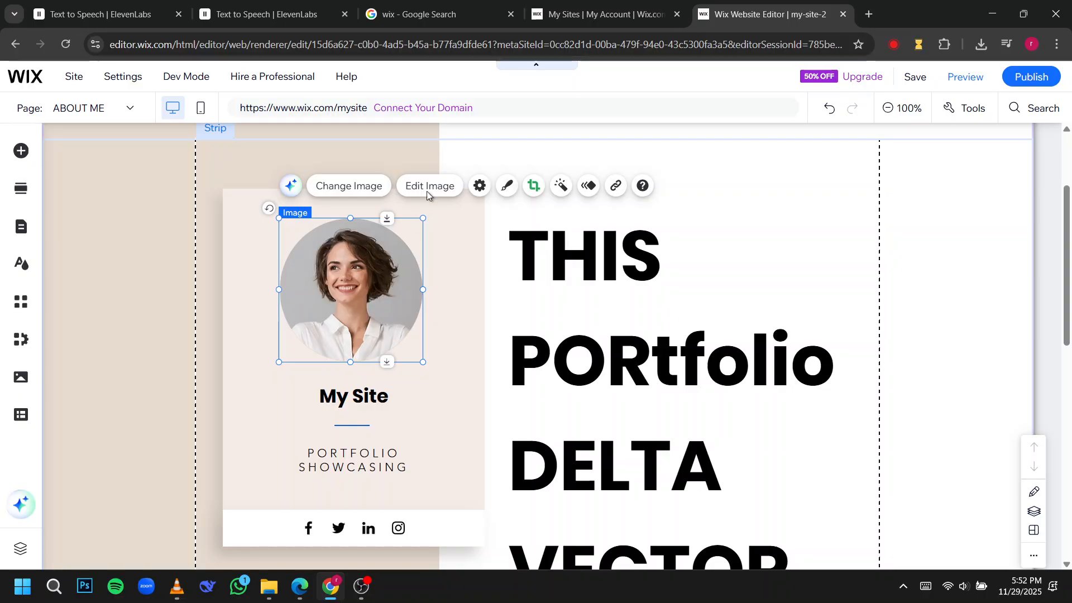
Save the site under the free Wix.com domain with the address ending my-site-2, and dismiss the confirmation.
left_click(915, 77)
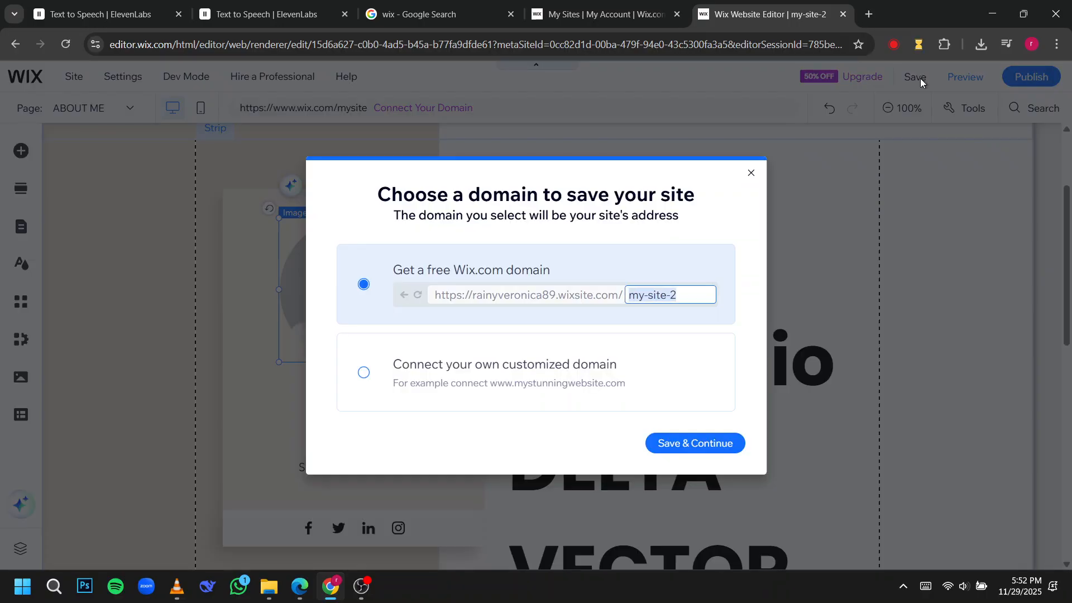
left_click(679, 442)
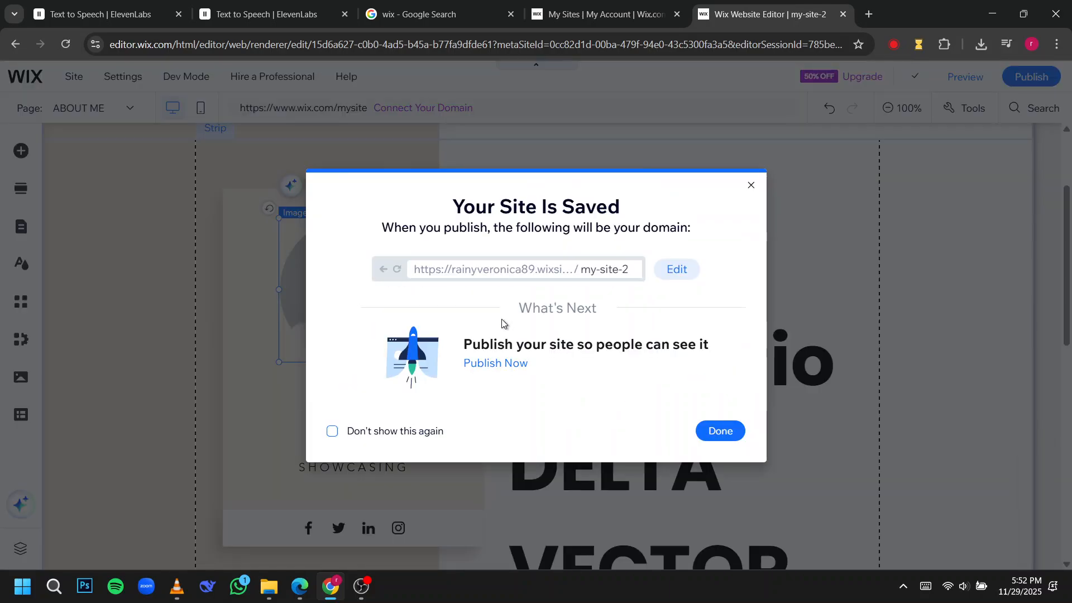
left_click(715, 431)
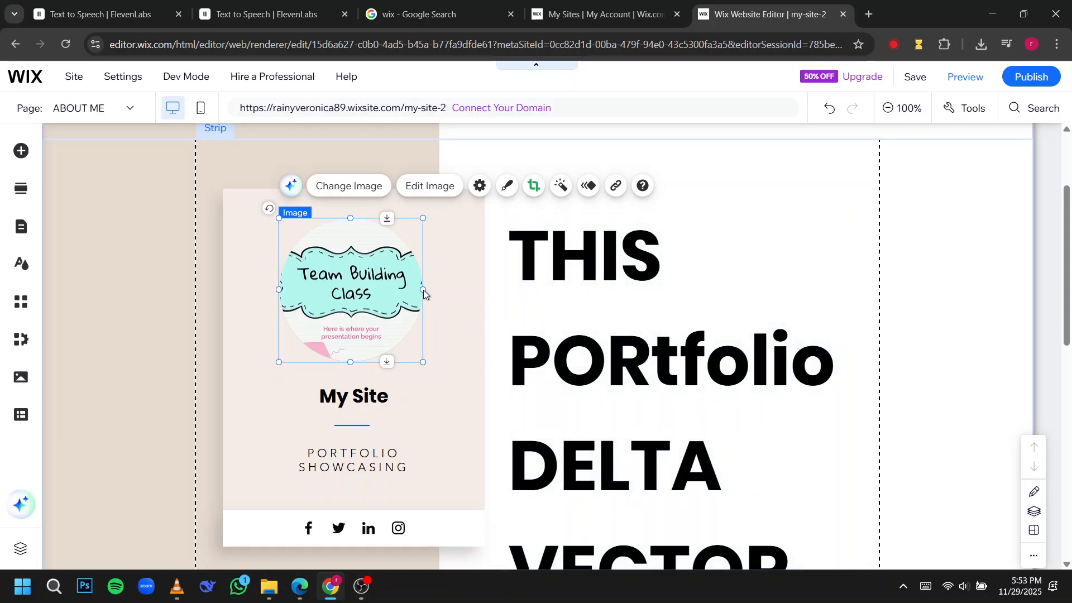
Replace the welcome paragraph's opening words, up to "experiences", with "hELLO EVERYONE" below the VIEW RESUME and PROJECT GALLERY buttons.
scroll(561, 352, "down", 10)
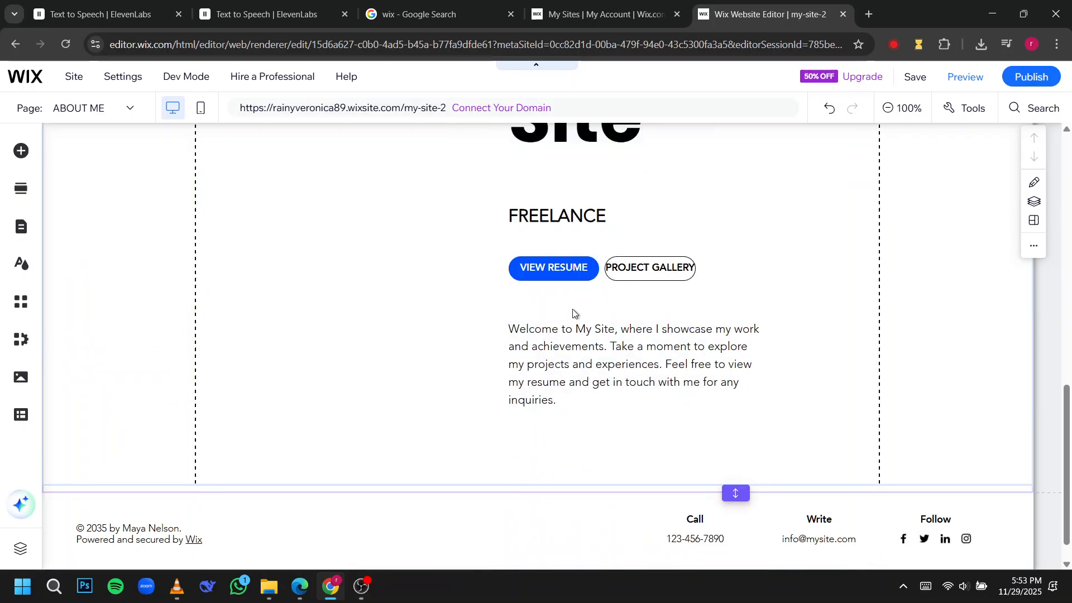
left_click(586, 360)
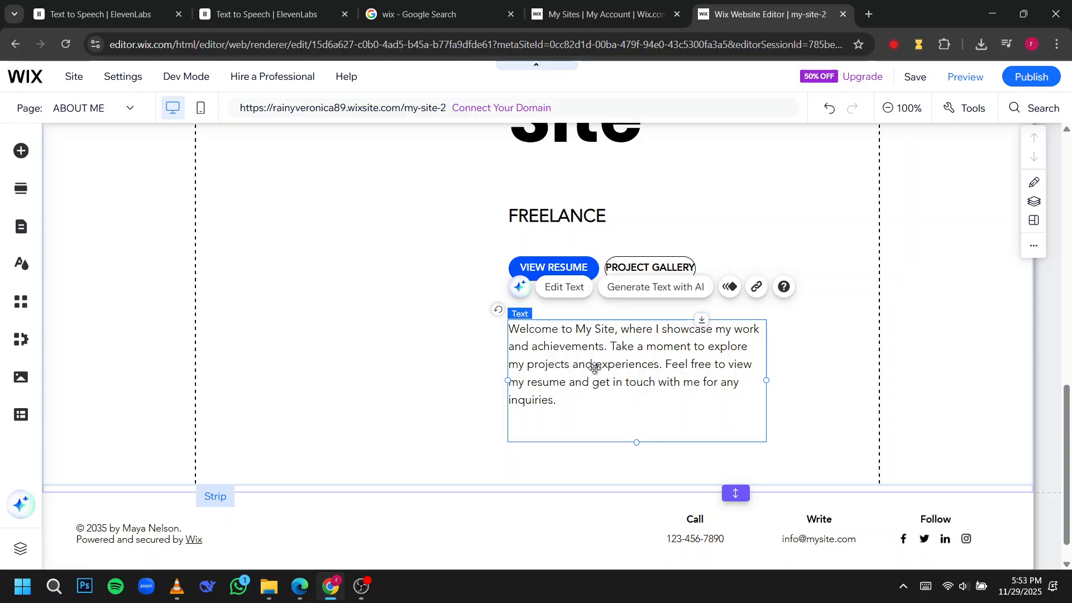
left_click_drag(595, 367, 579, 319)
left_click(565, 287)
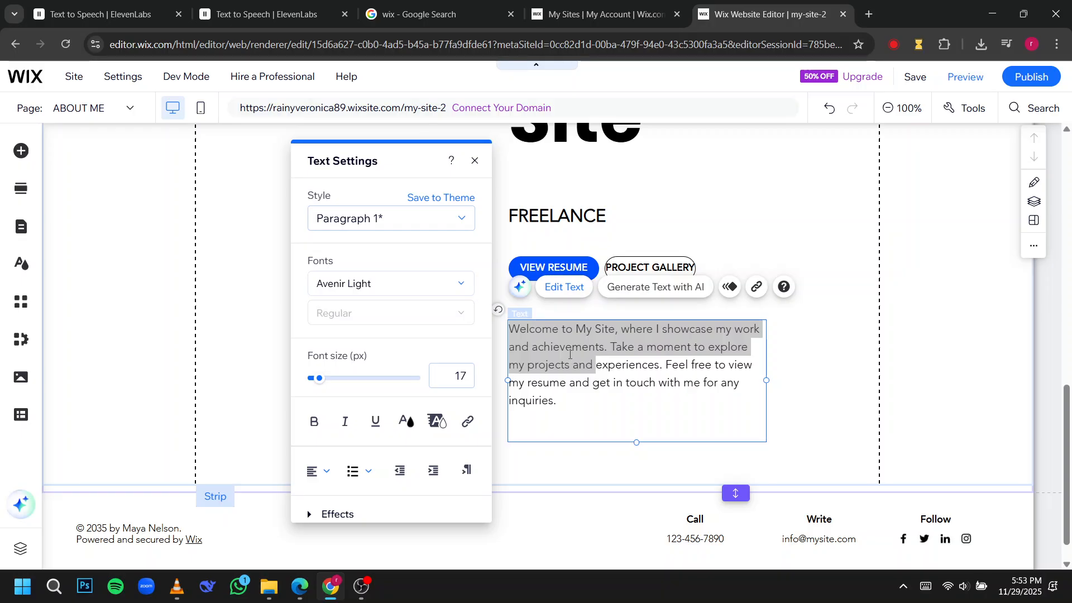
left_click(570, 355)
key("BackSpace")
type("hELLO EVE")
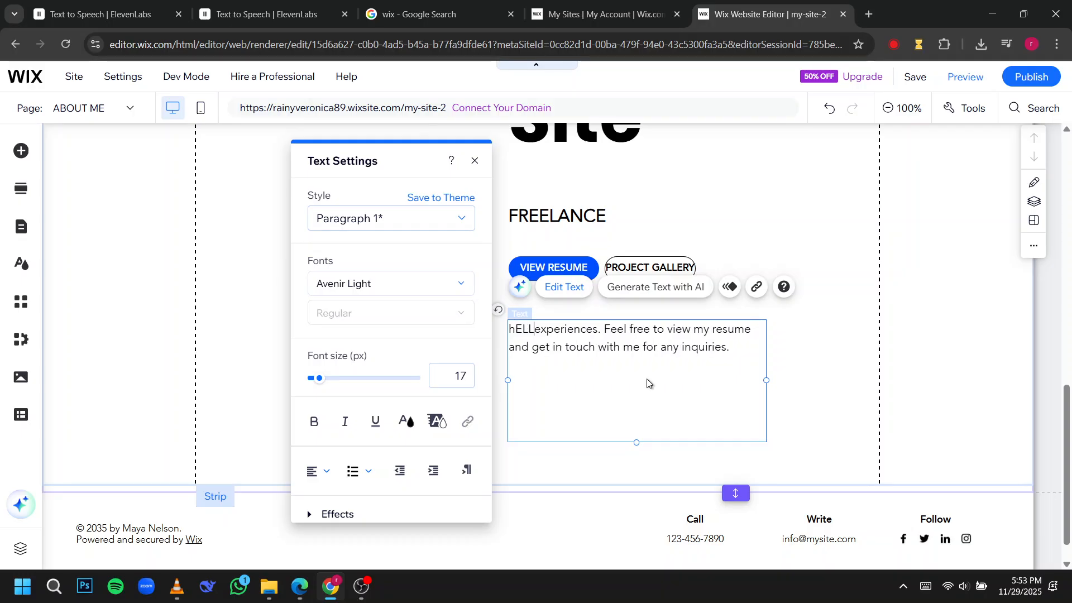
type("RYO")
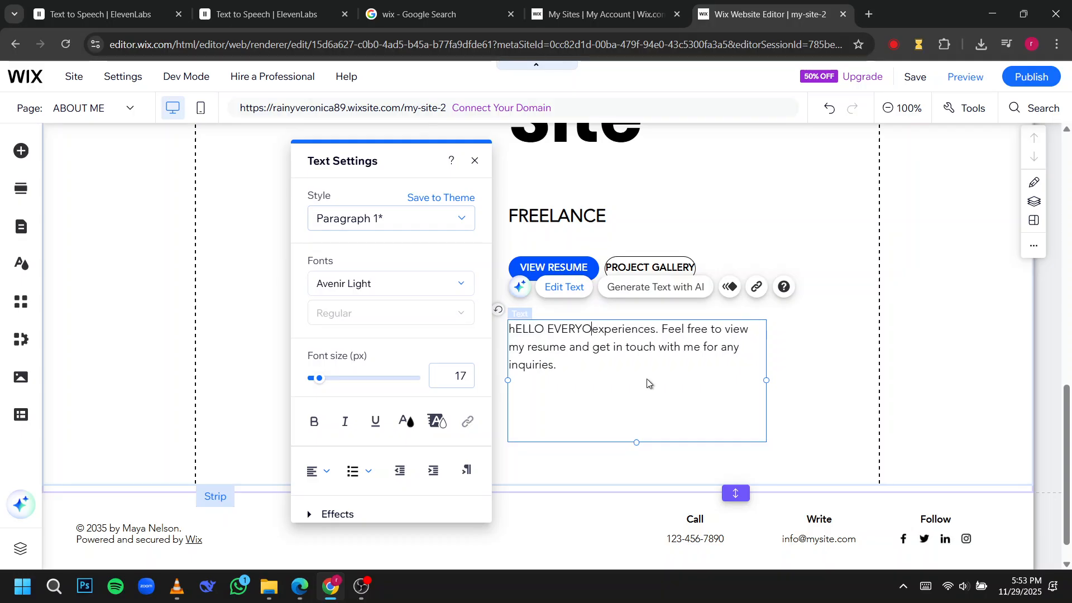
type("NE")
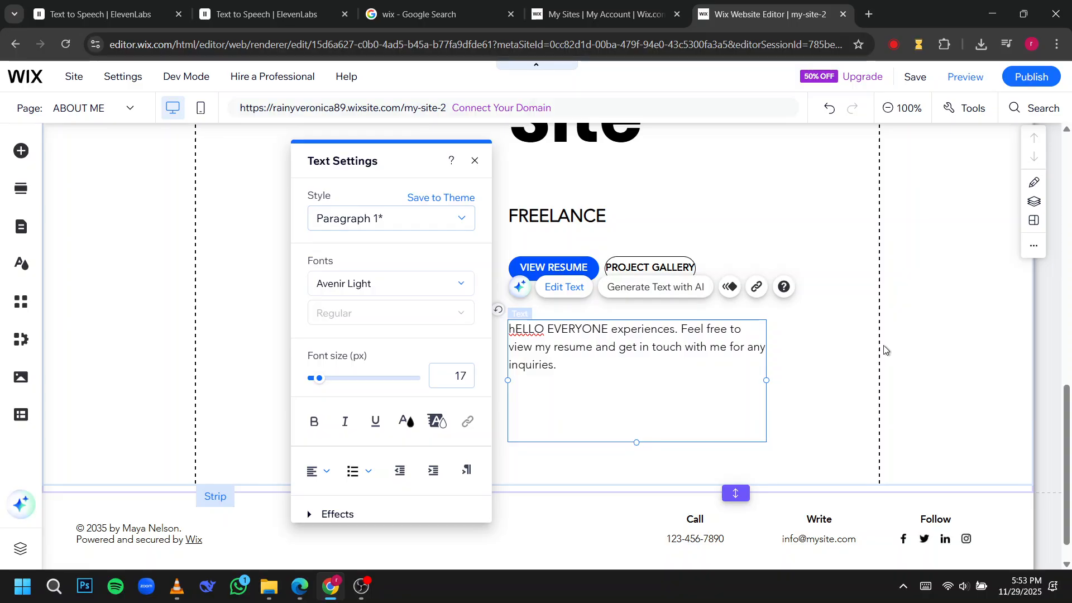
left_click(936, 337)
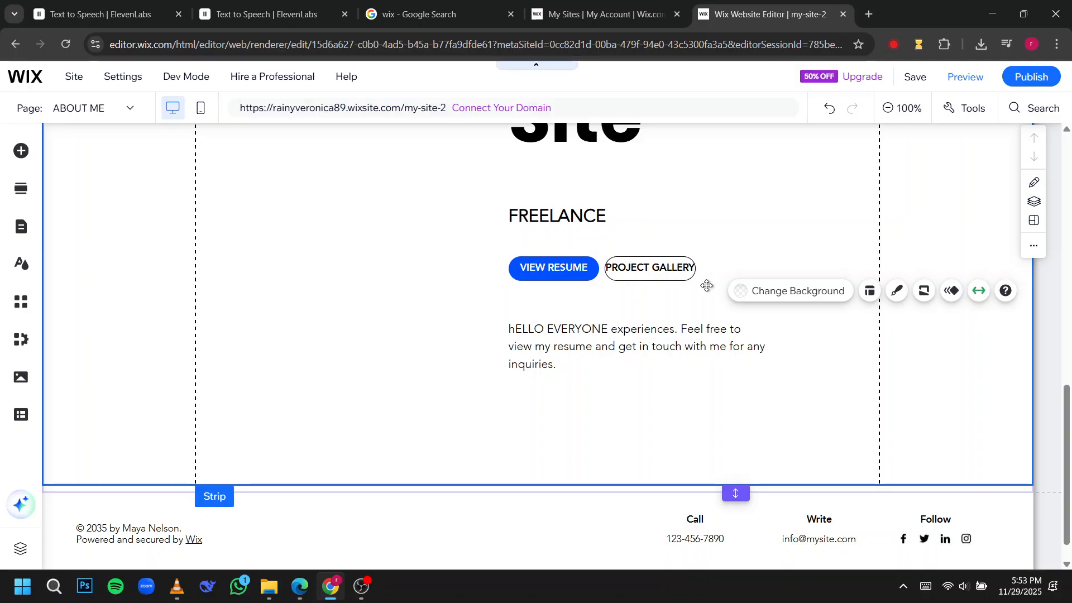
Look over the ABOUT ME page and select the header's horizontal menu to show its options.
scroll(679, 288, "up", 10)
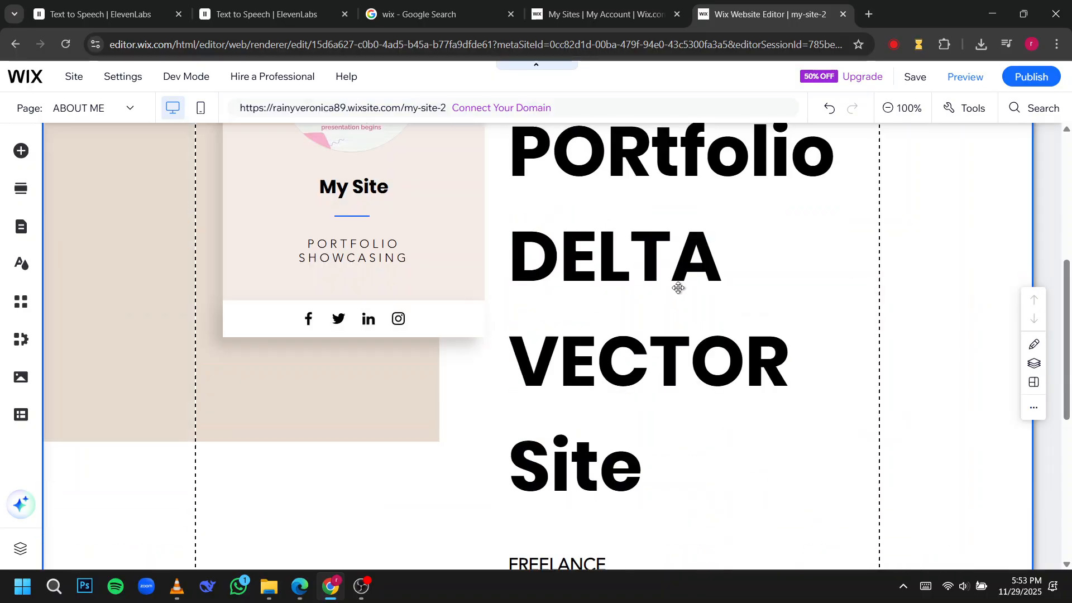
scroll(673, 285, "down", 8)
scroll(673, 285, "up", 10)
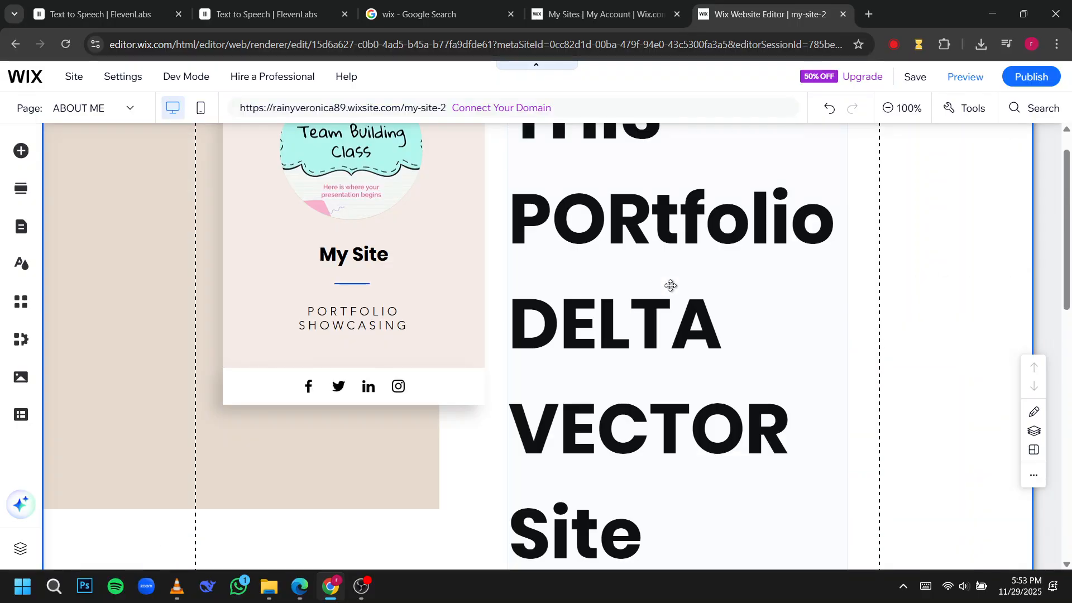
left_click(807, 168)
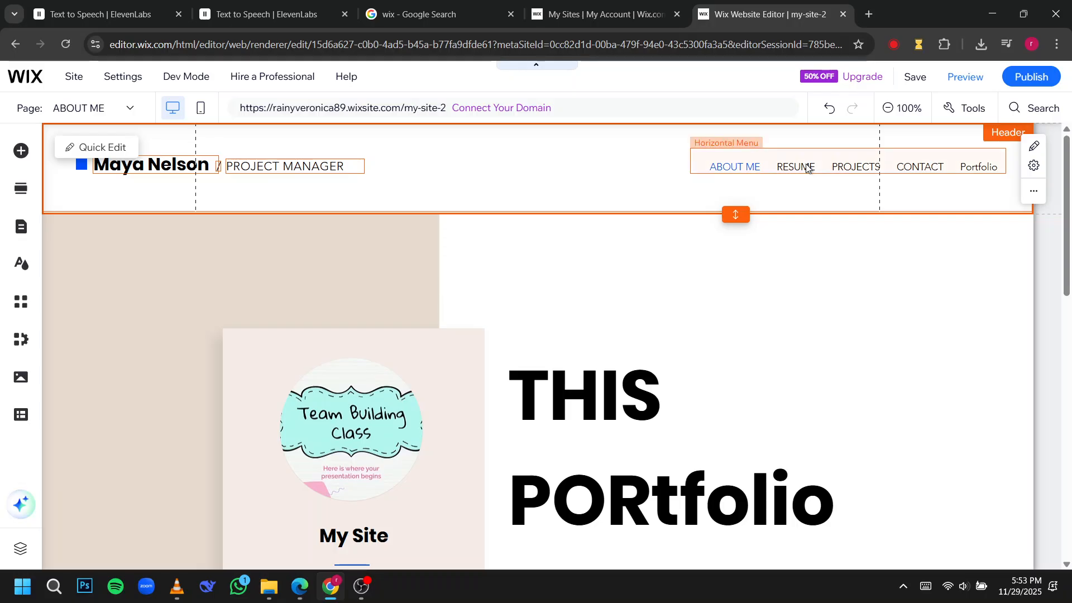
left_click(807, 166)
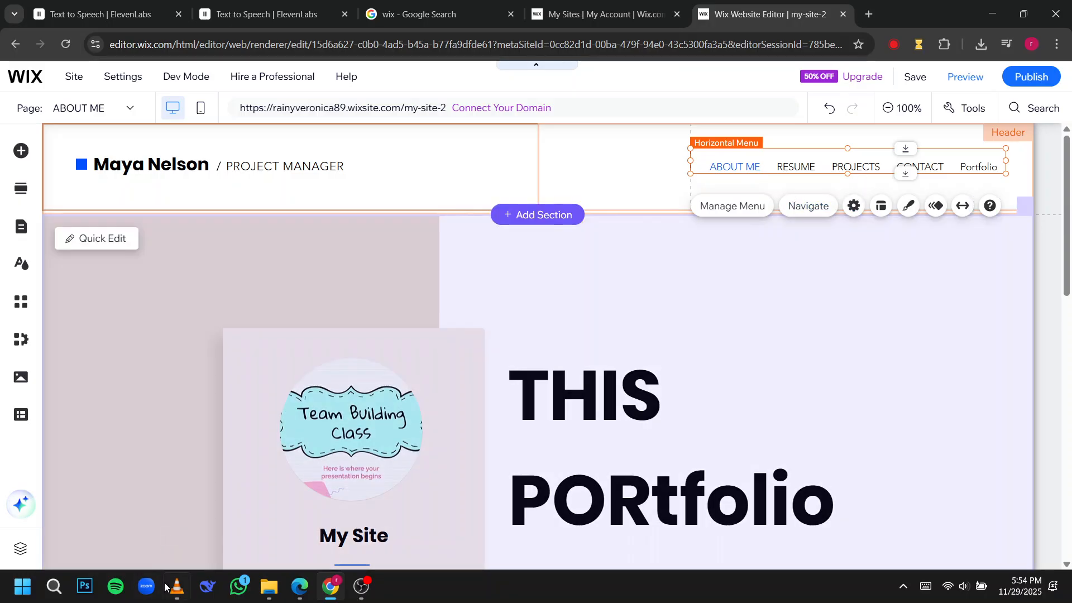
left_click(167, 585)
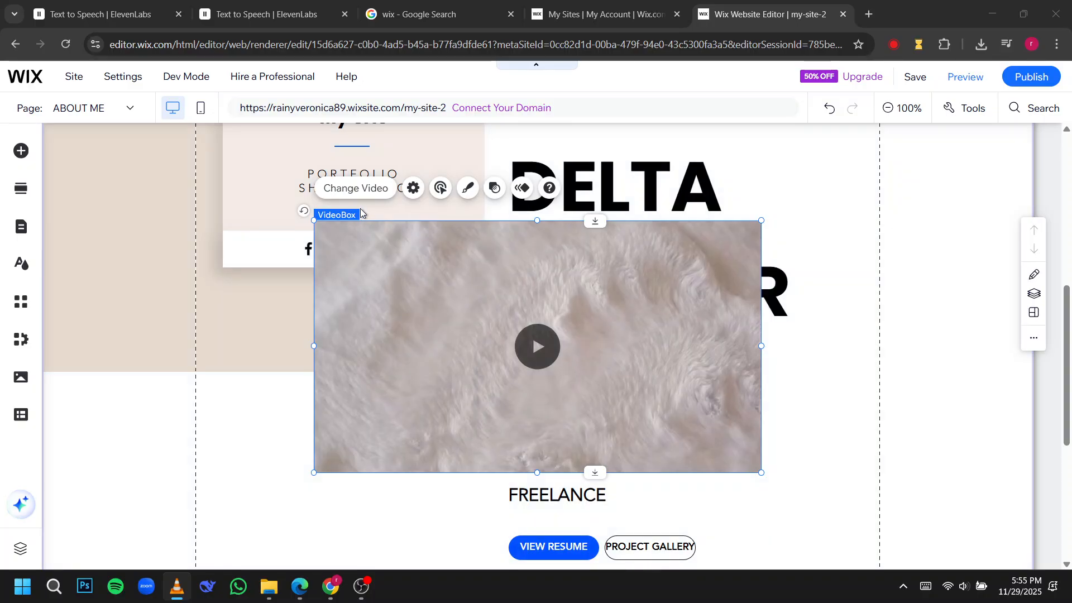
left_click(366, 189)
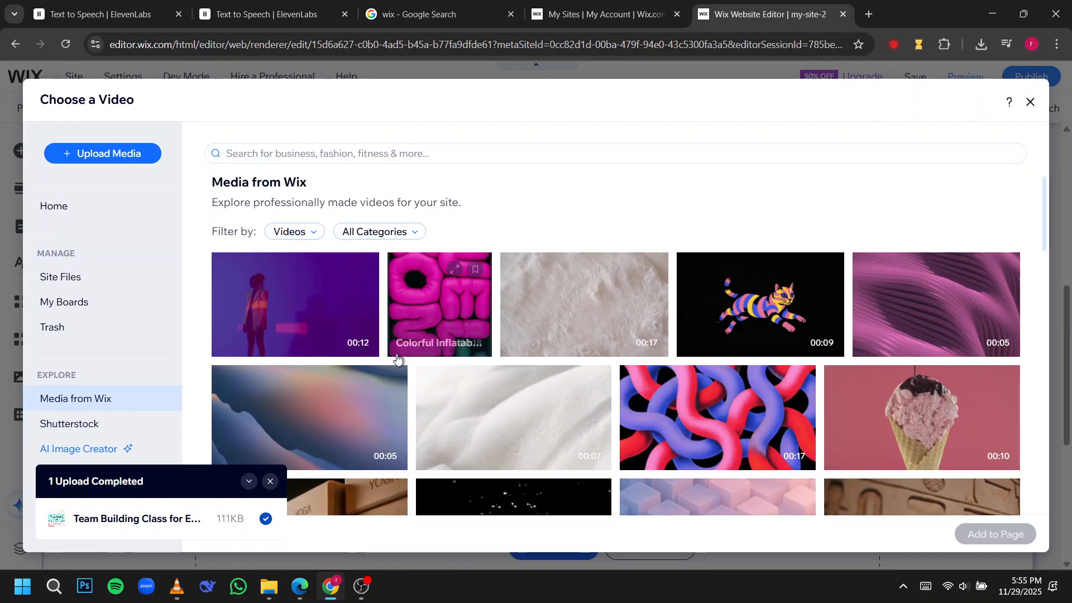
left_click(111, 162)
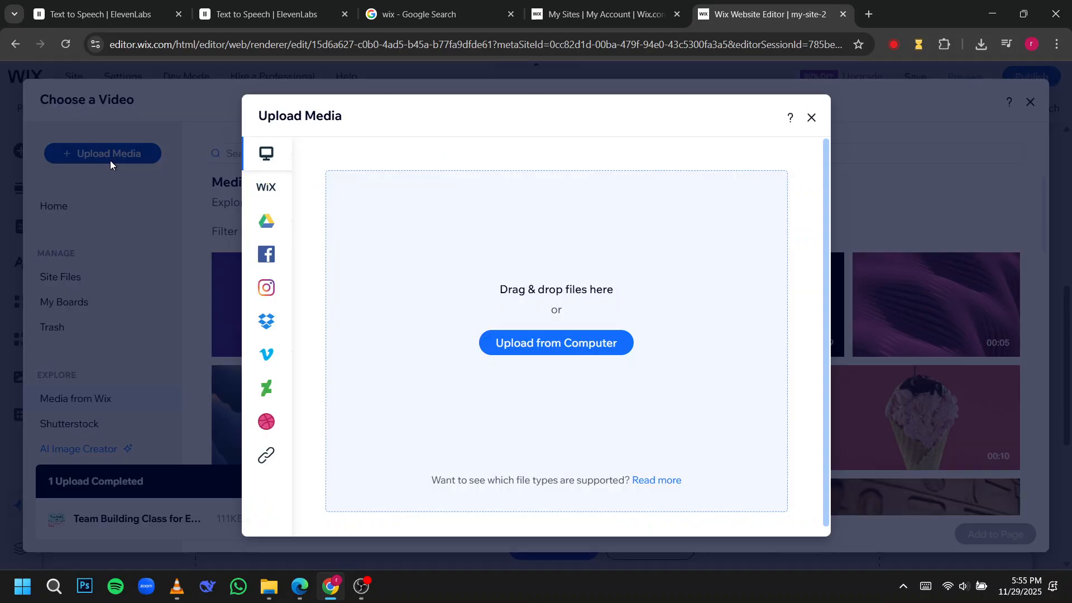
left_click(591, 346)
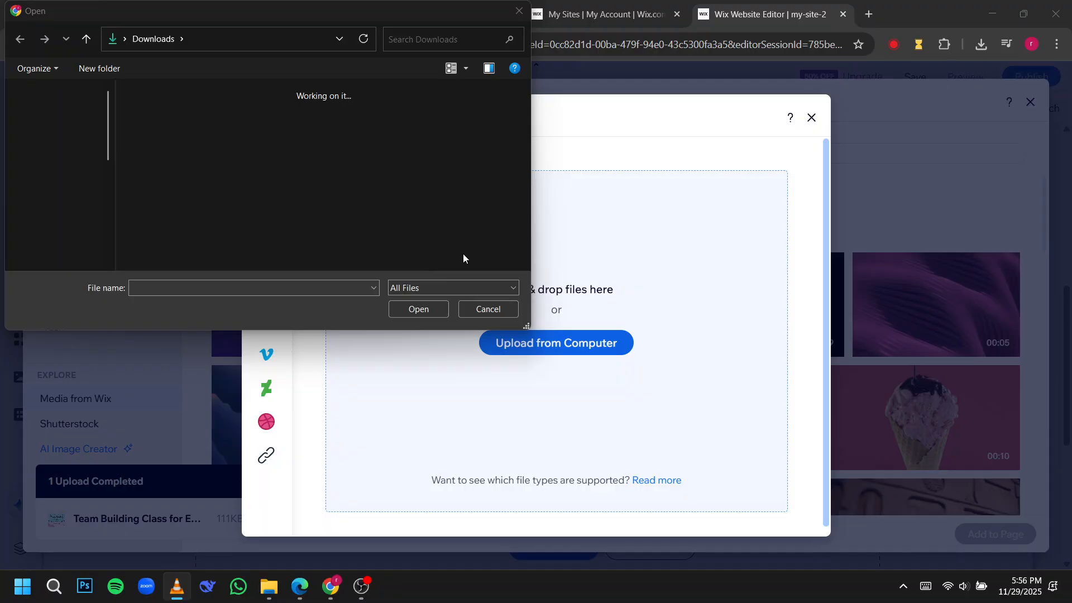
left_click(489, 311)
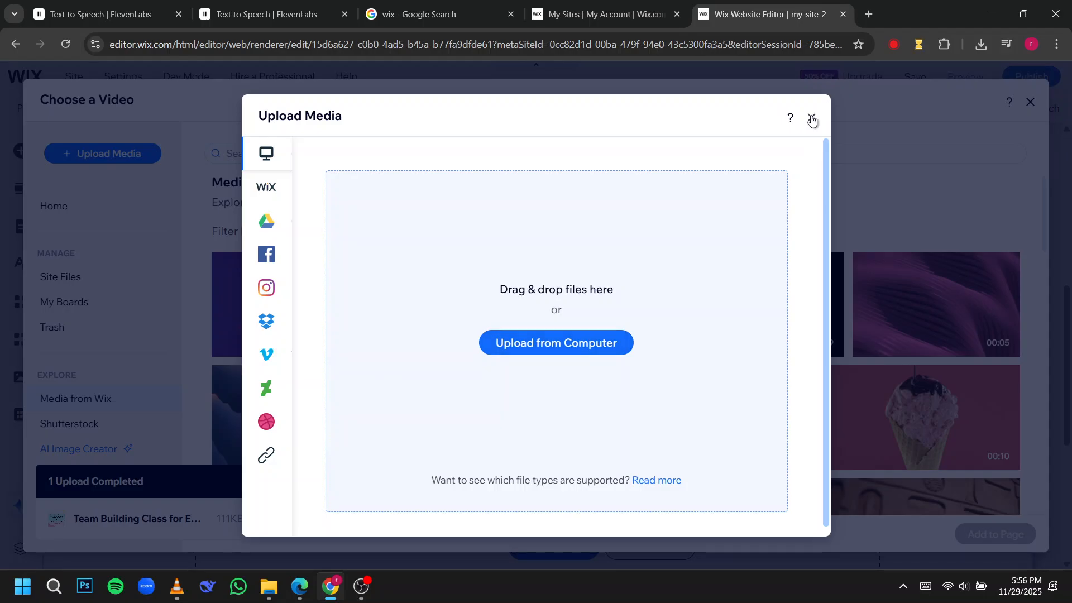
left_click(214, 528)
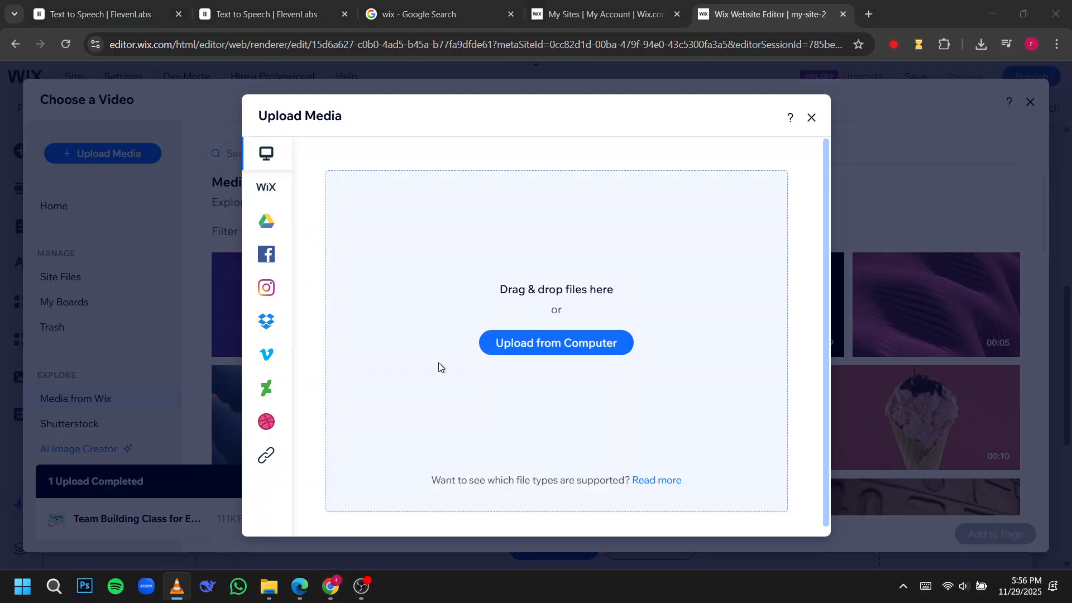
left_click(811, 117)
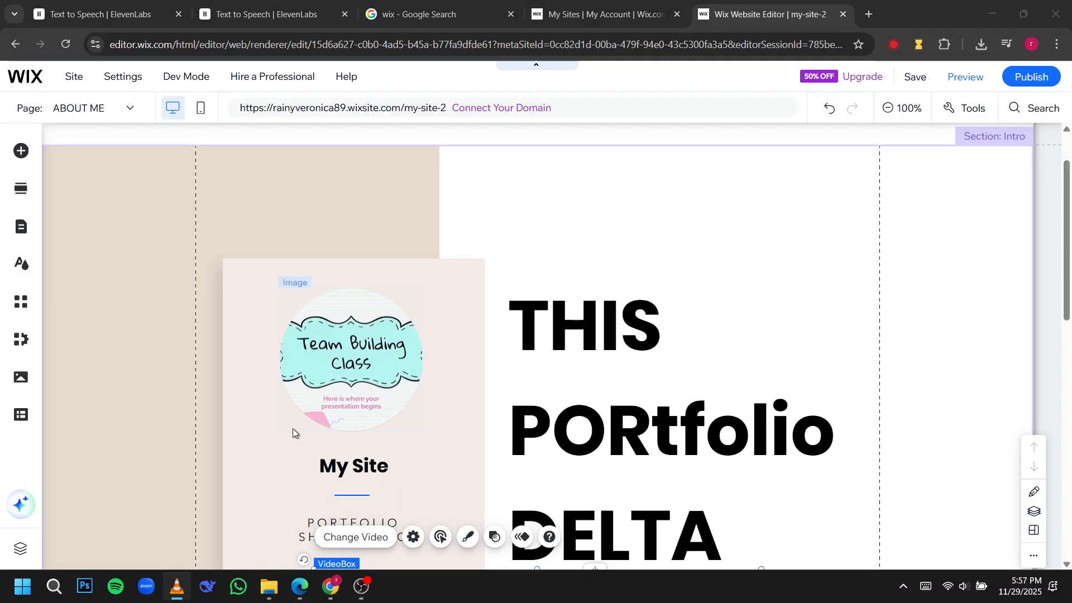
Preview the ABOUT ME page in desktop and mobile views, return to the editor, and skip the mobile introduction.
scroll(290, 425, "down", 3)
scroll(290, 429, "down", 6)
scroll(290, 430, "down", 5)
scroll(289, 432, "up", 6)
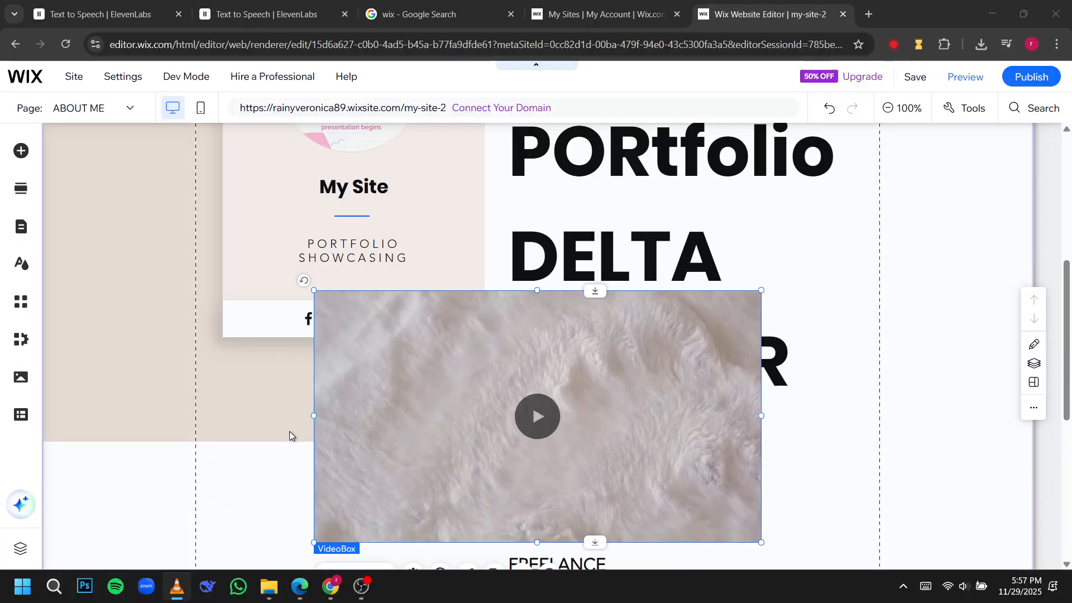
scroll(672, 396, "up", 5)
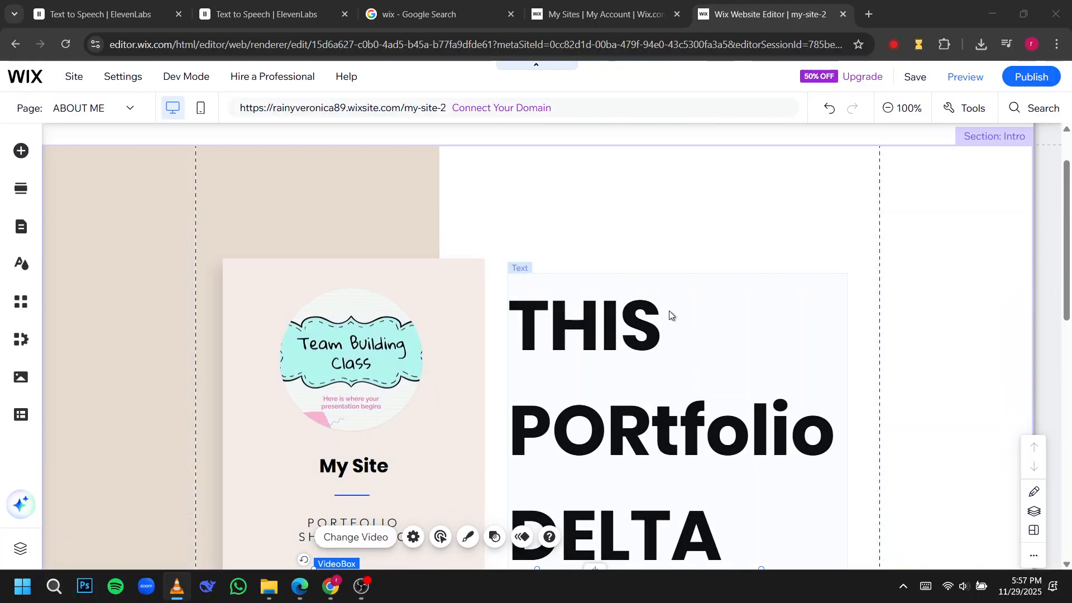
left_click(957, 77)
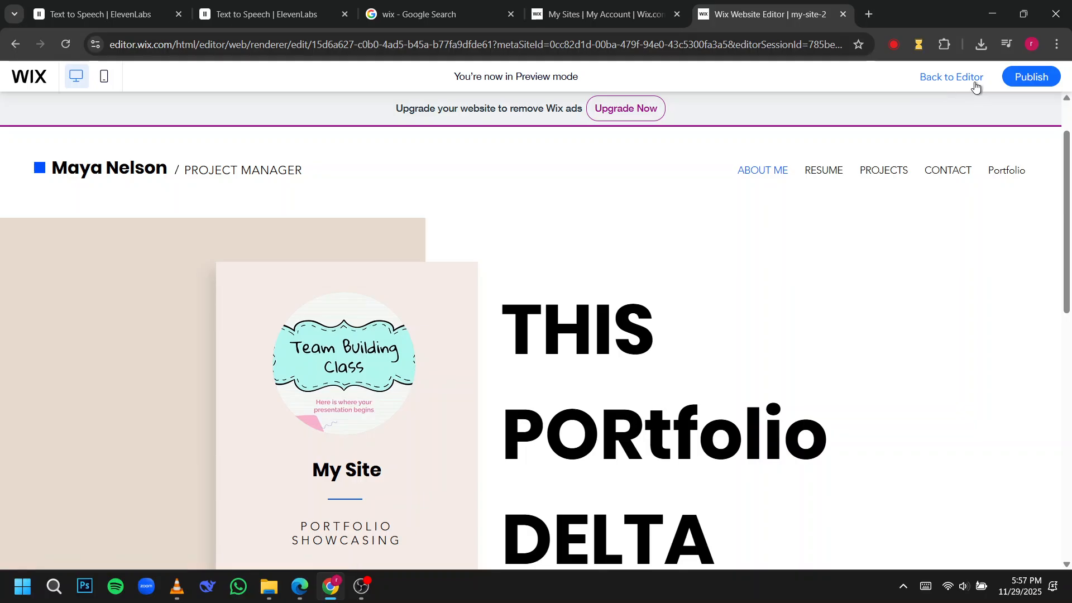
left_click(106, 78)
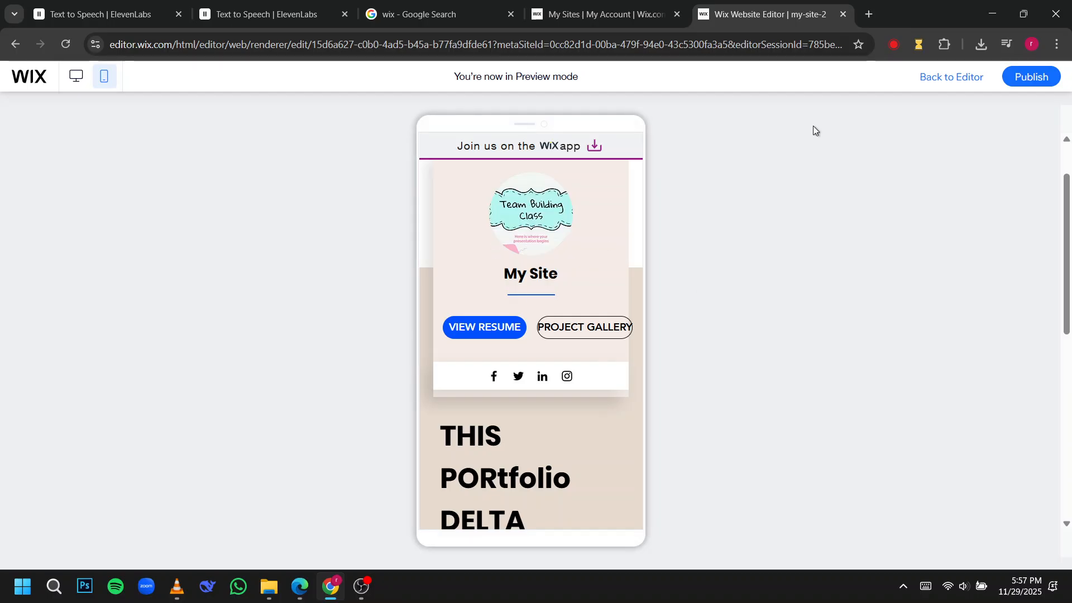
left_click(944, 79)
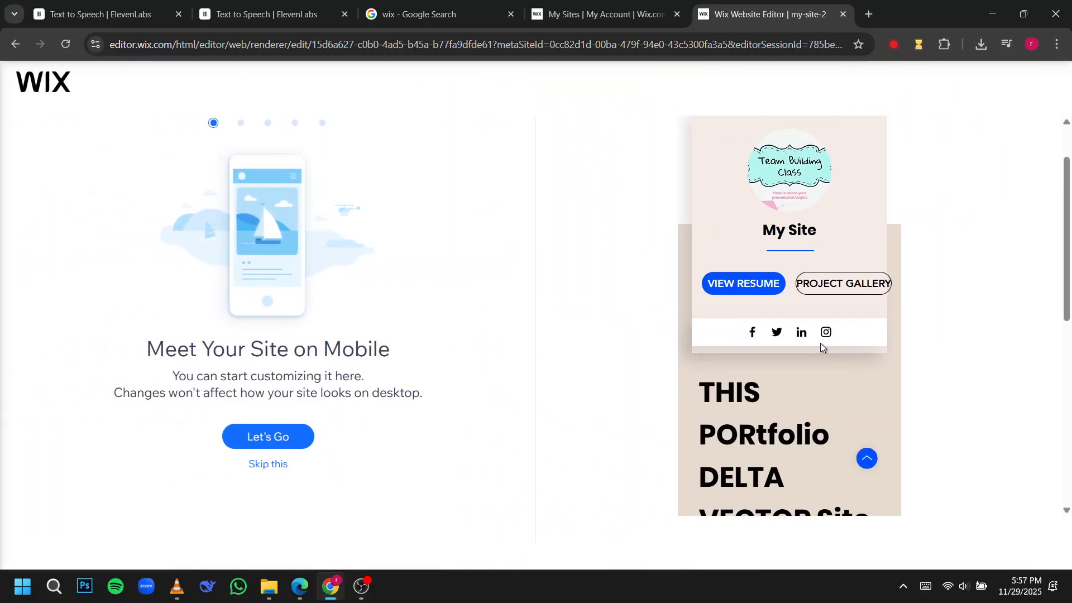
left_click(264, 463)
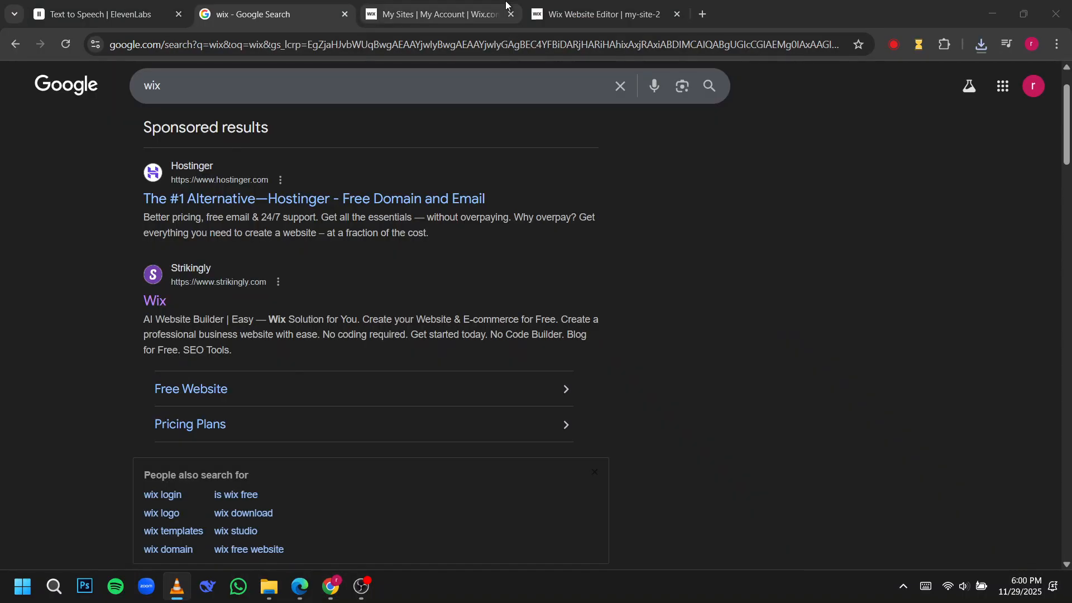
Return to the Wix editor and replace the phone number under Call in the footer with a new contact number.
left_click(436, 14)
left_click(603, 14)
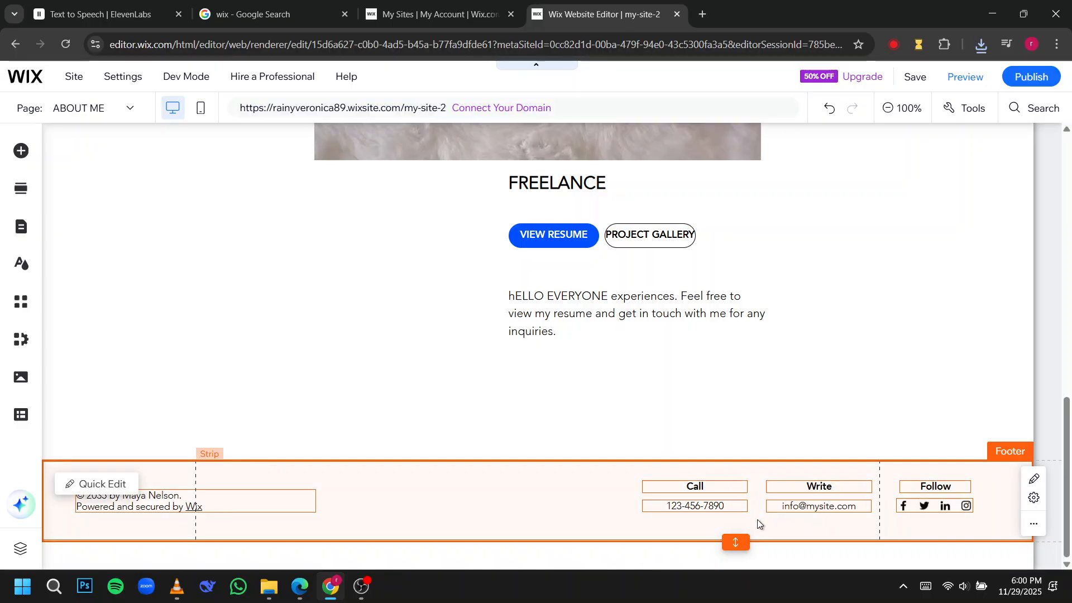
left_click(547, 512)
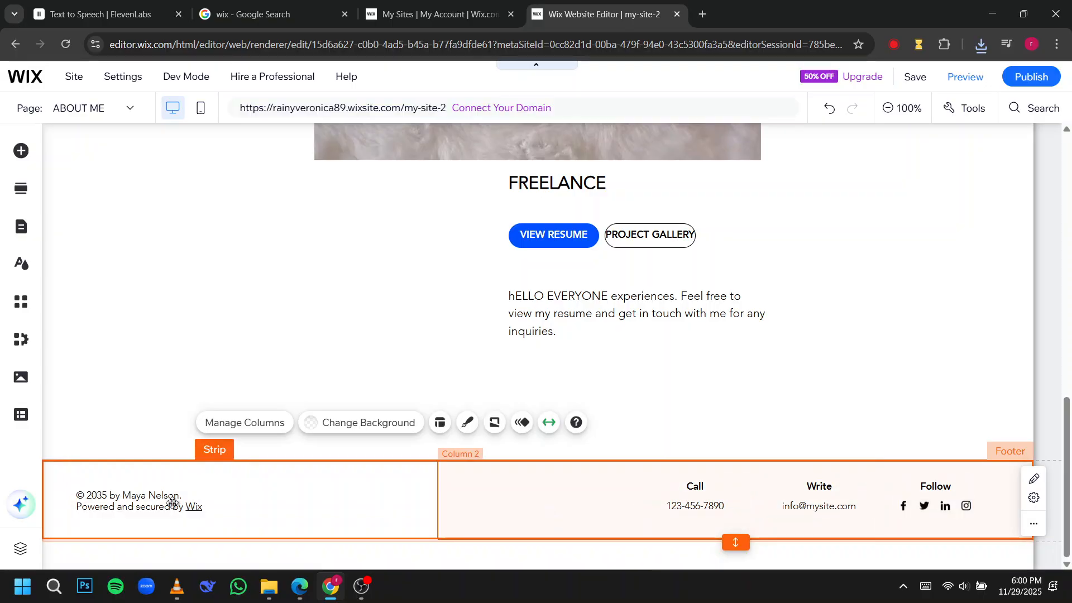
left_click(695, 505)
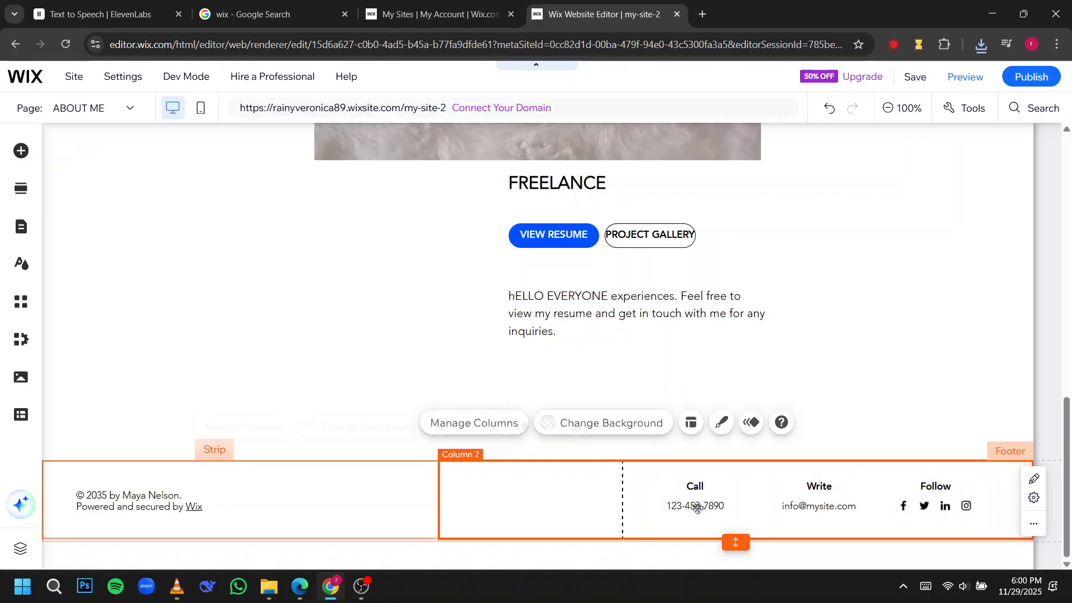
left_click(696, 505)
left_click(712, 476)
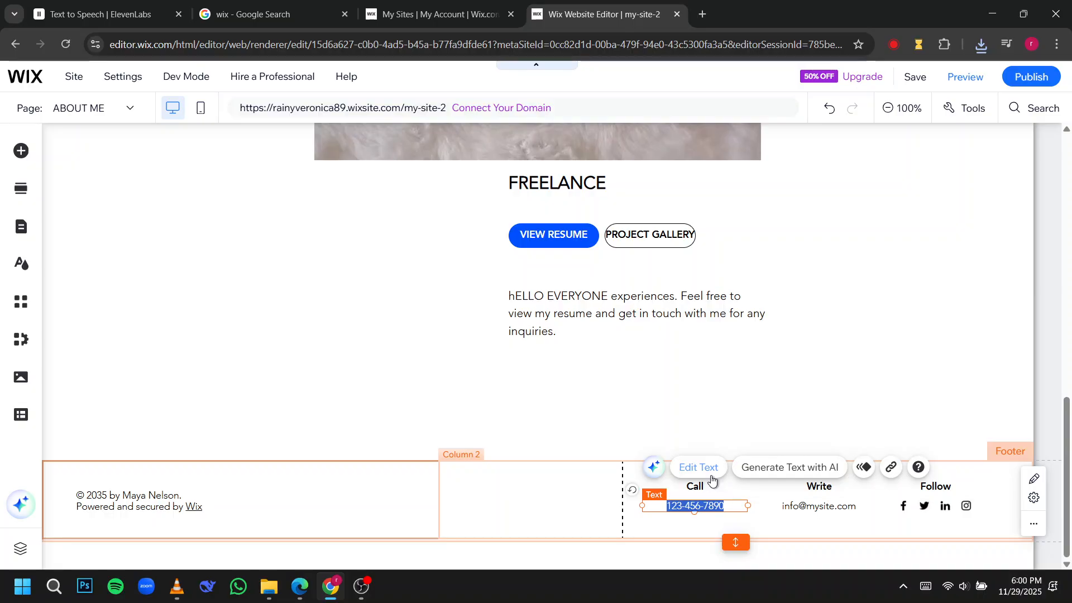
left_click(712, 476)
type("mBBA")
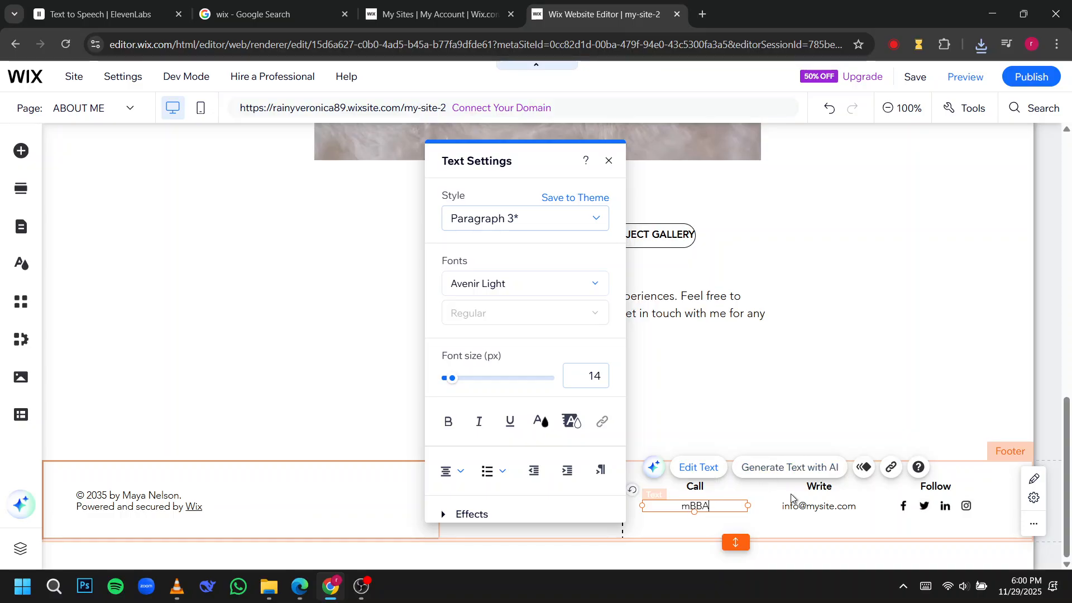
left_click_drag(717, 505, 665, 504)
type("477467565")
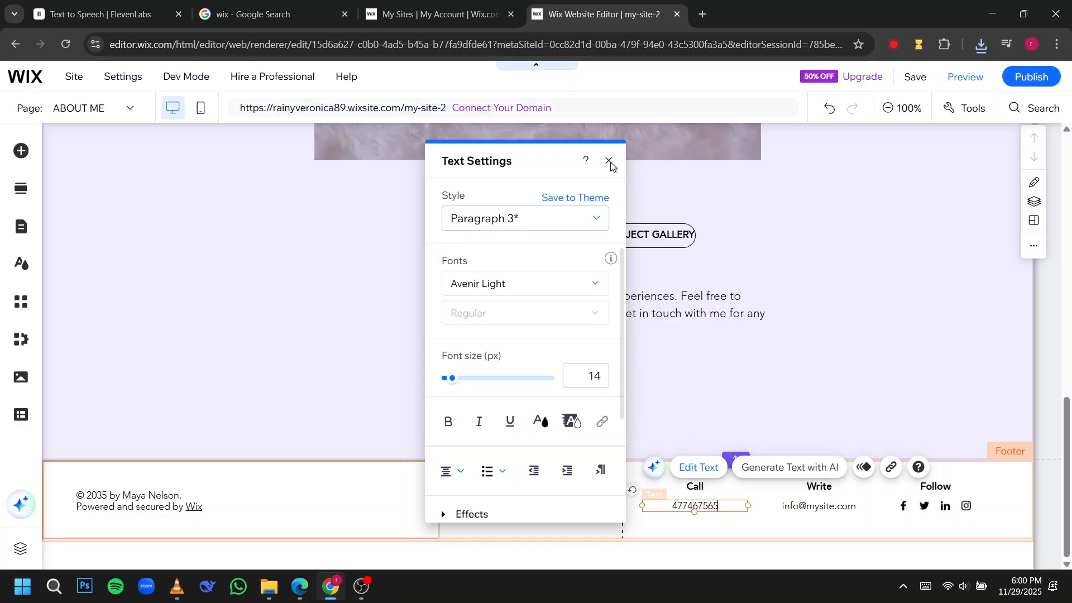
left_click(609, 162)
Open the RESUME page through the header menu's page list and examine its work experience section.
scroll(612, 250, "up", 15)
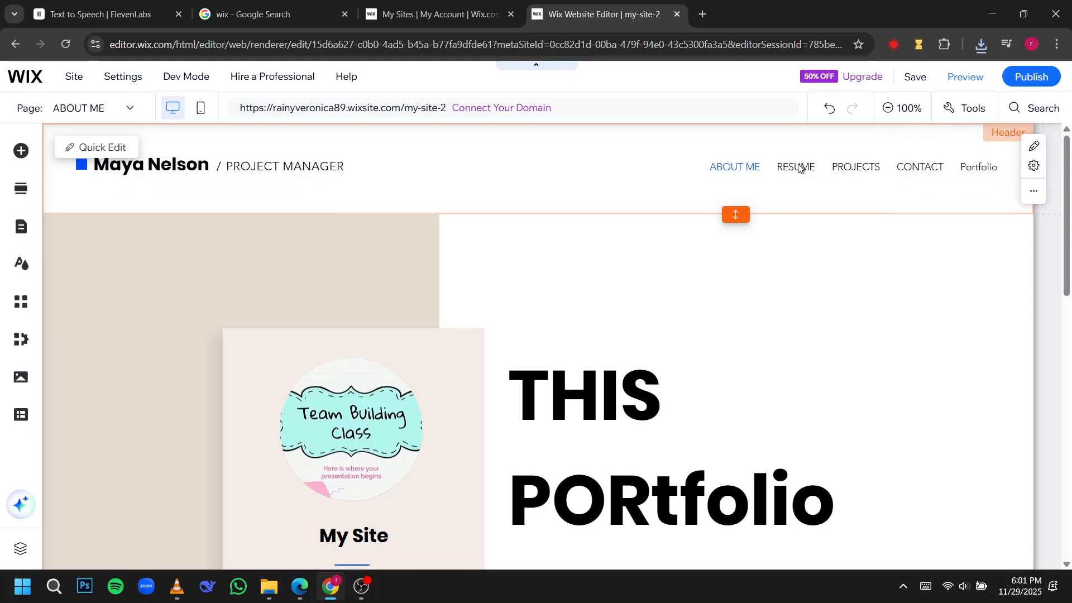
left_click(801, 167)
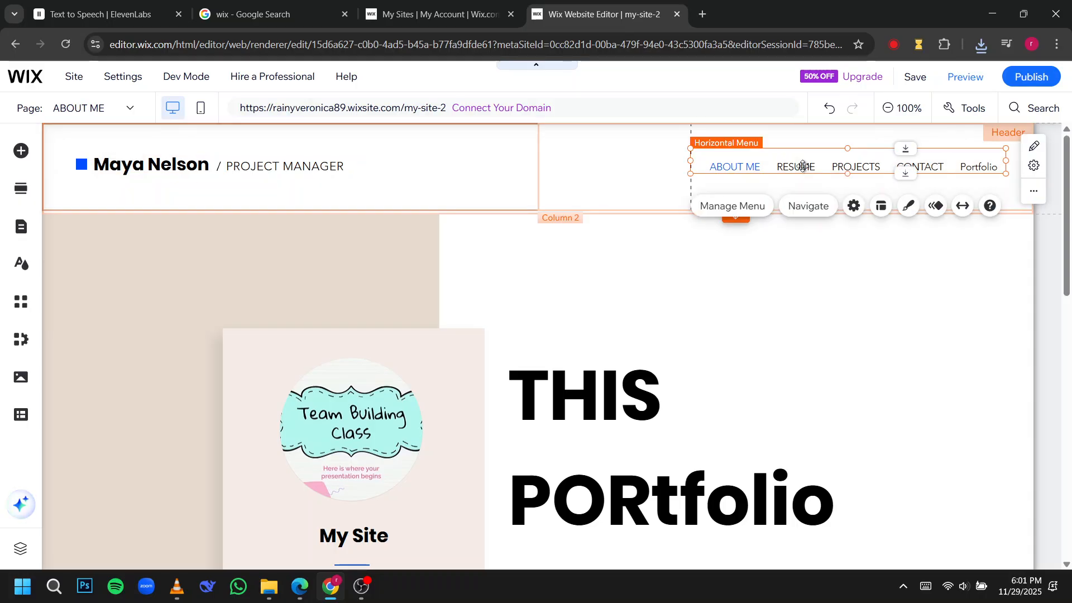
left_click(731, 206)
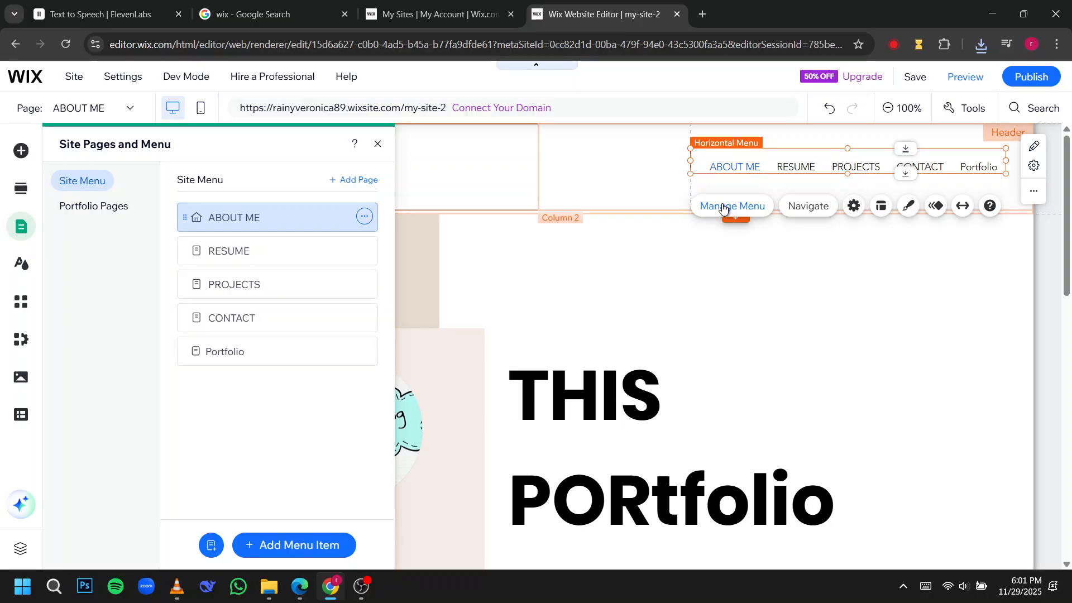
left_click(257, 252)
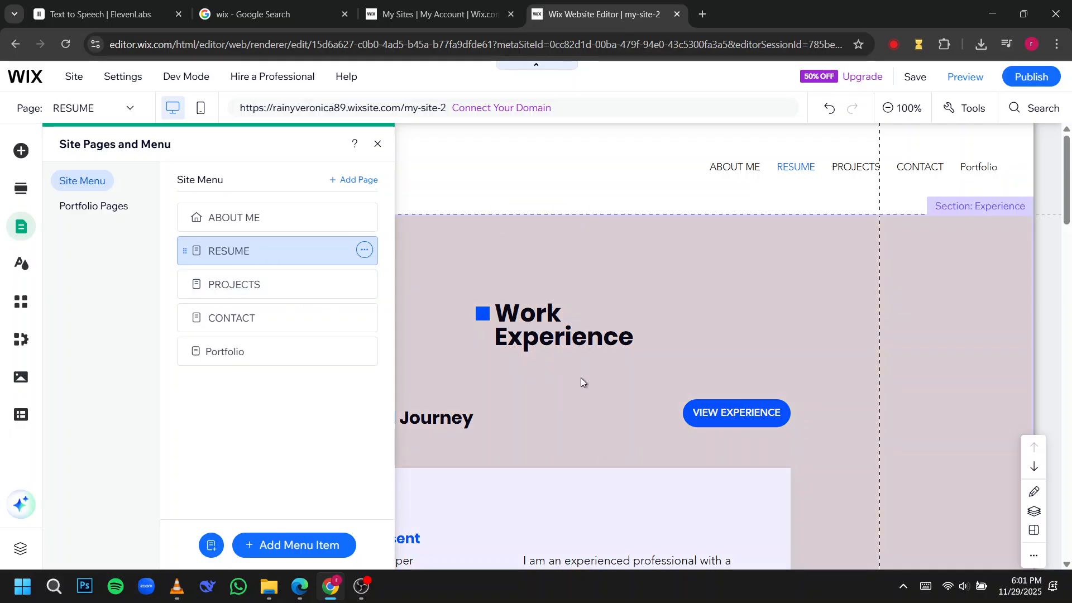
left_click(581, 378)
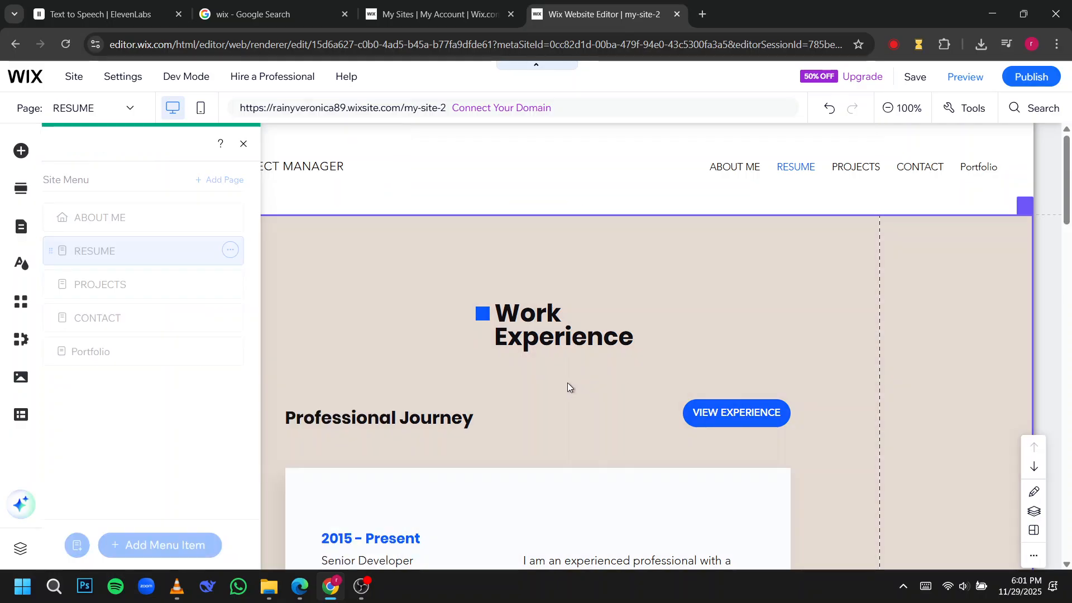
scroll(463, 358, "down", 5)
scroll(463, 360, "down", 15)
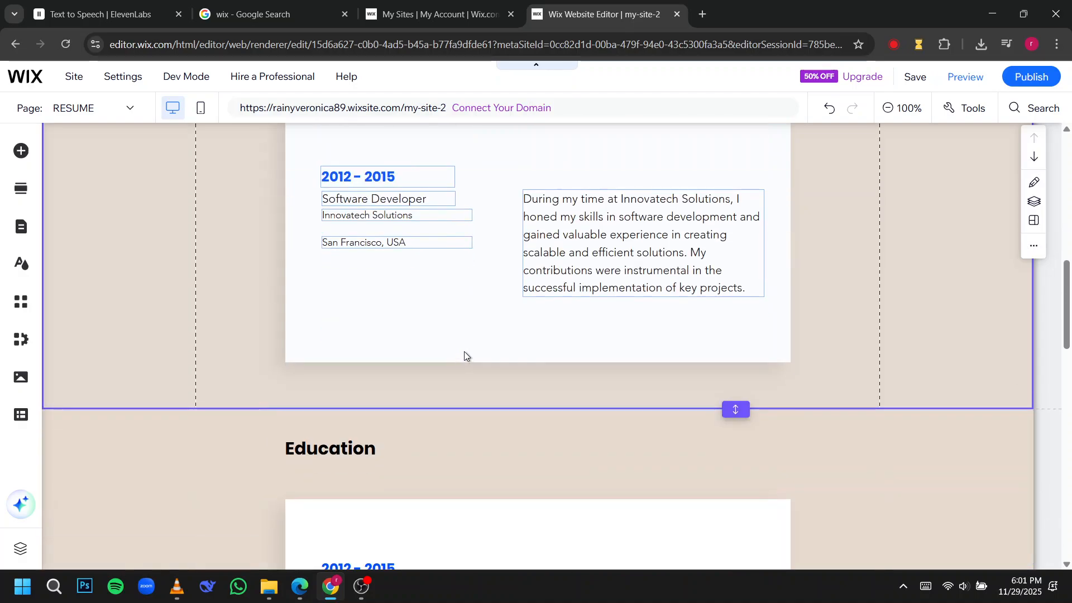
Look over the RESUME page's Work Experience, Education, Skills & Expertise and Languages sections down to the footer.
scroll(463, 360, "up", 20)
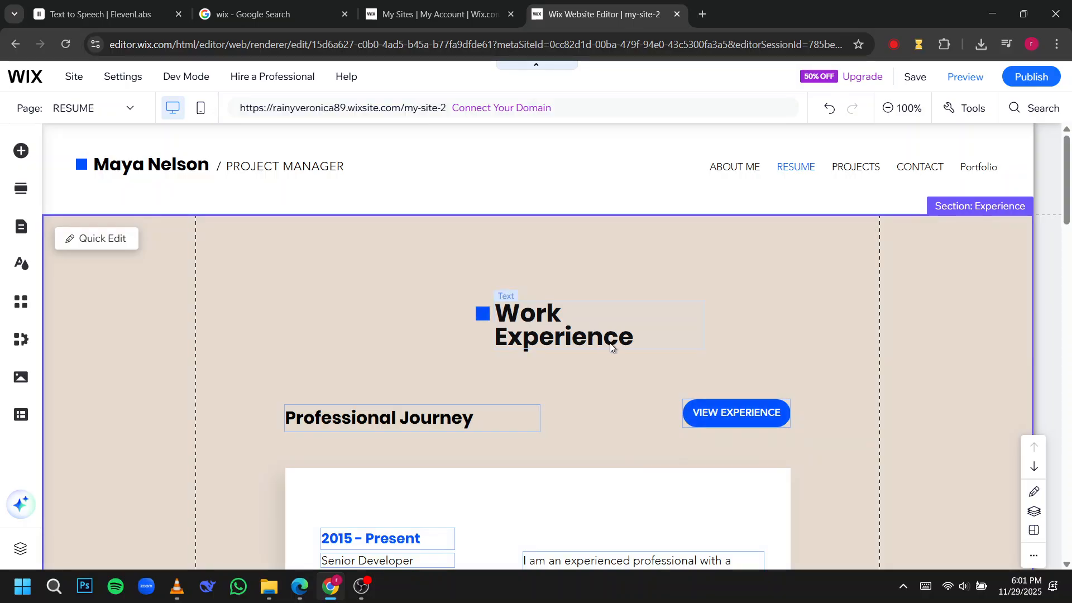
scroll(509, 394, "down", 9)
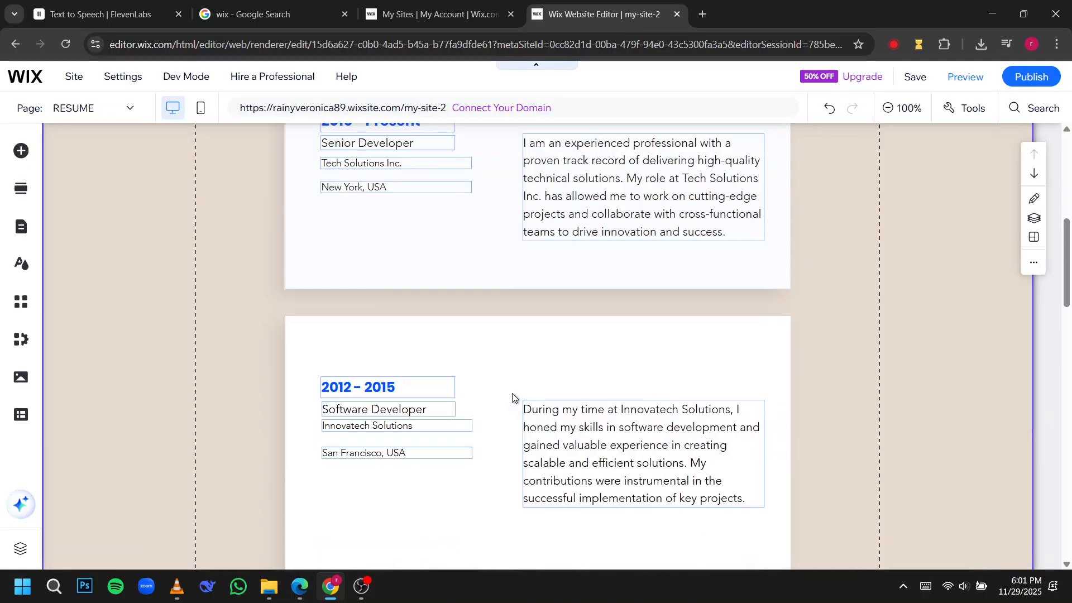
scroll(513, 396, "down", 3)
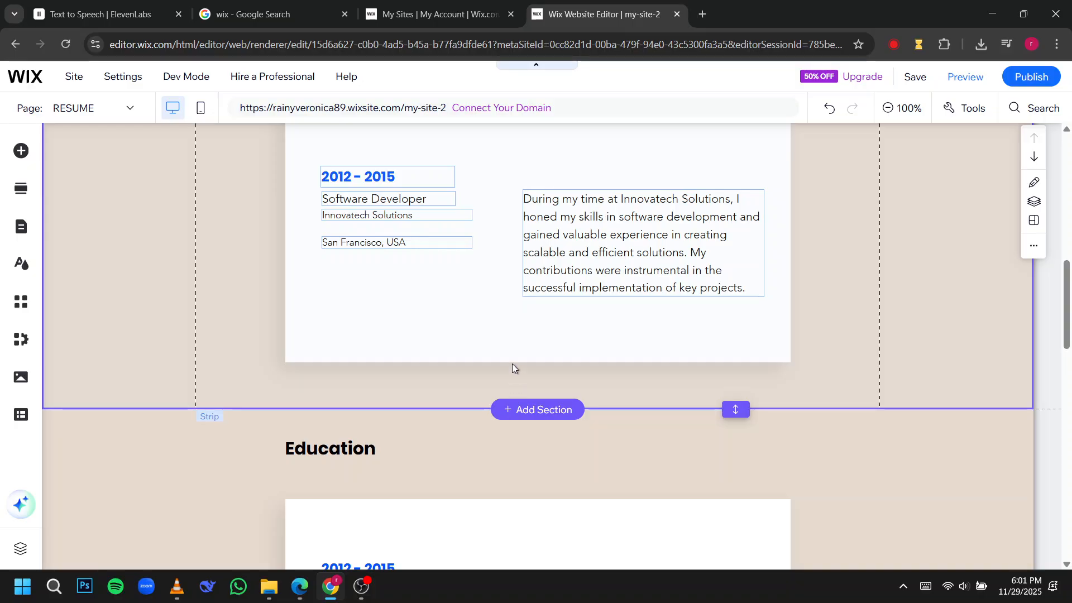
scroll(495, 355, "down", 10)
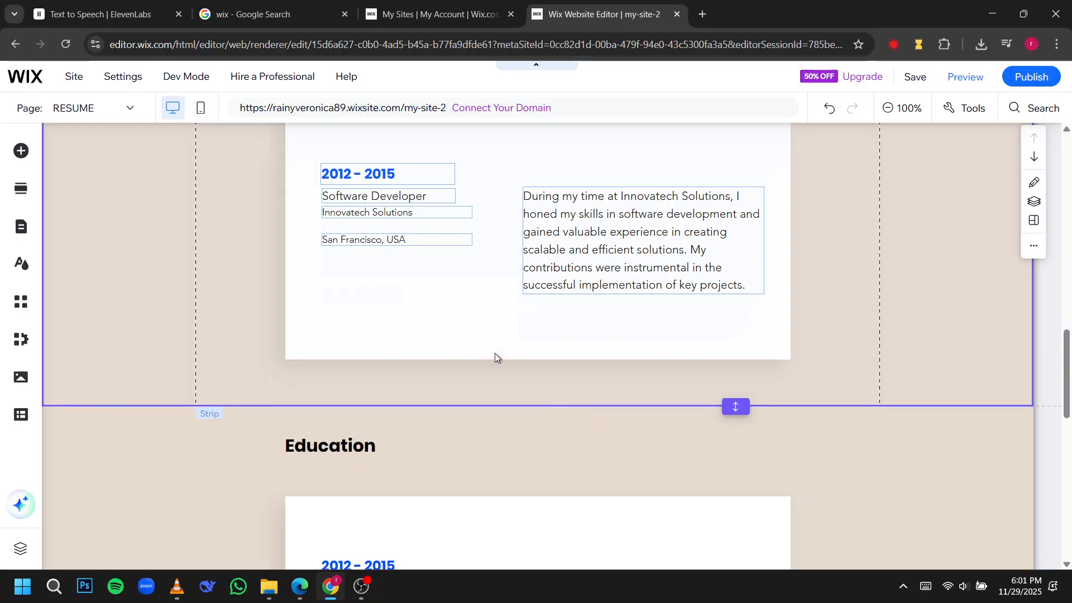
scroll(491, 366, "down", 7)
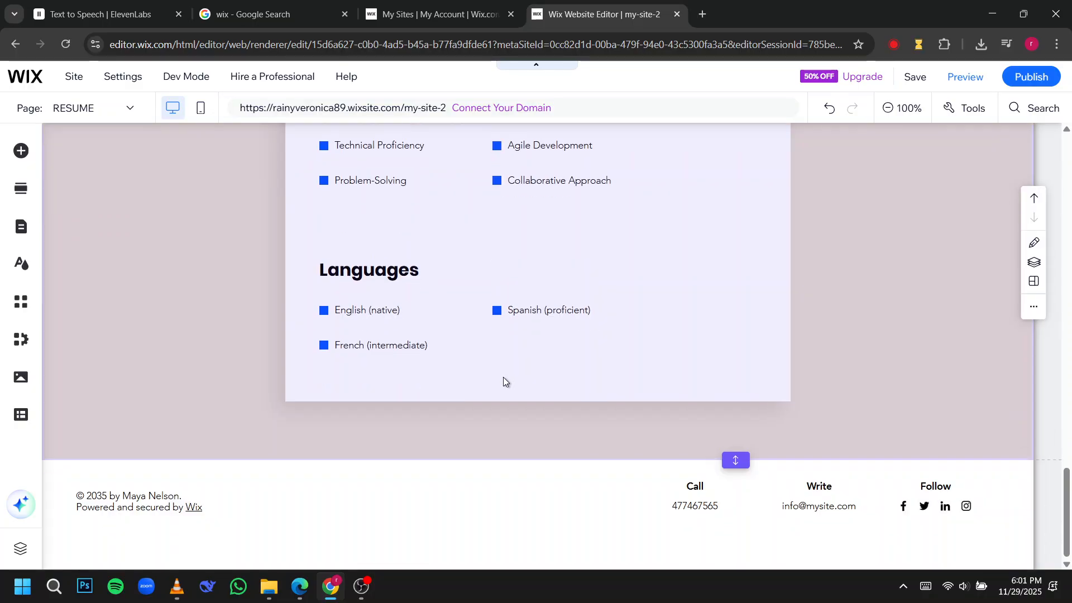
scroll(503, 377, "up", 8)
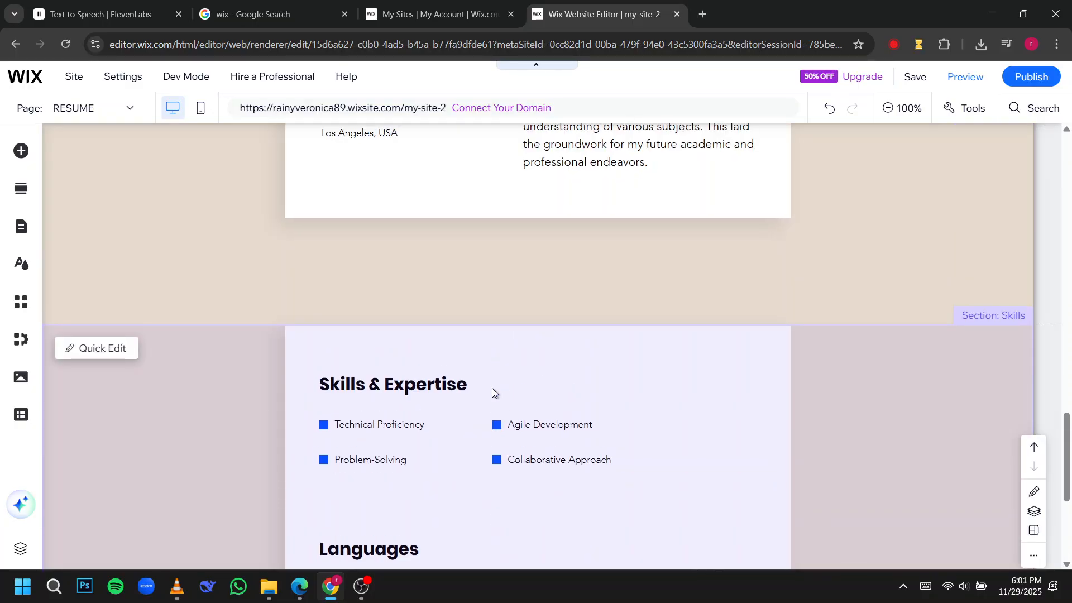
scroll(489, 391, "up", 6)
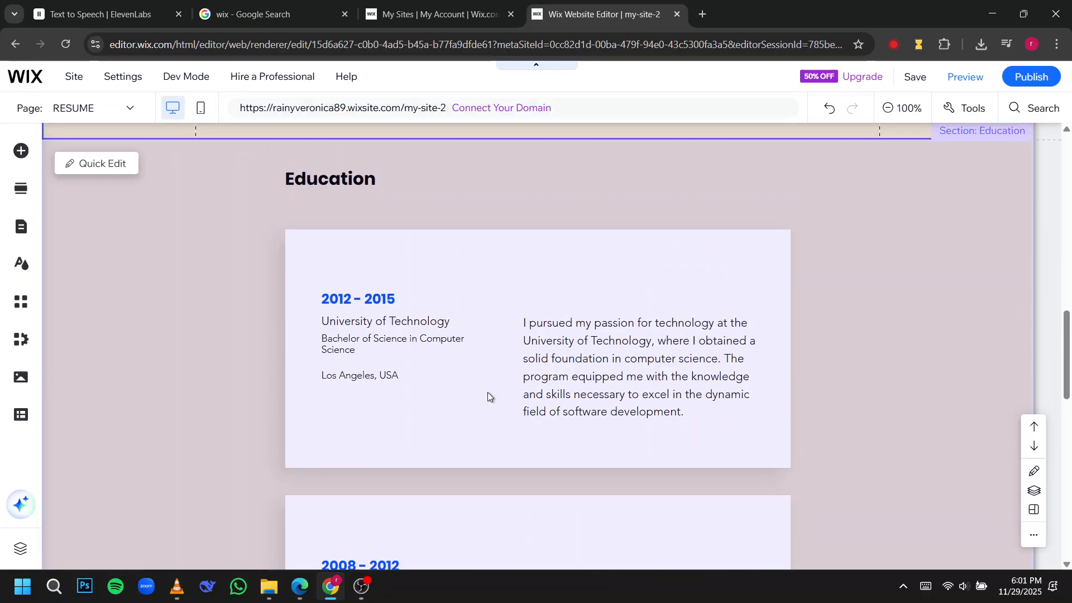
scroll(487, 393, "up", 8)
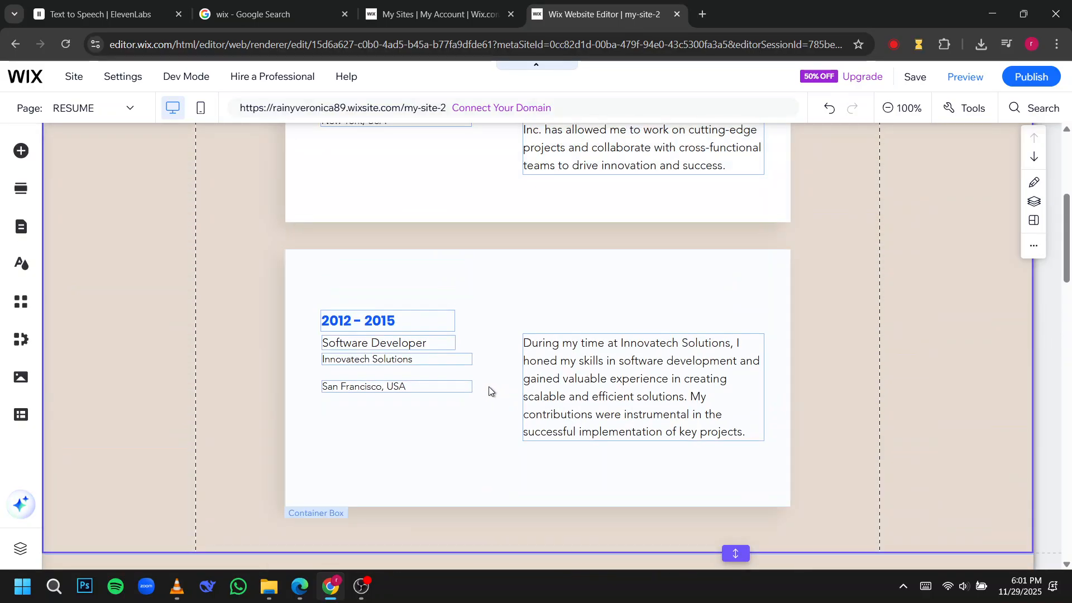
scroll(488, 391, "up", 5)
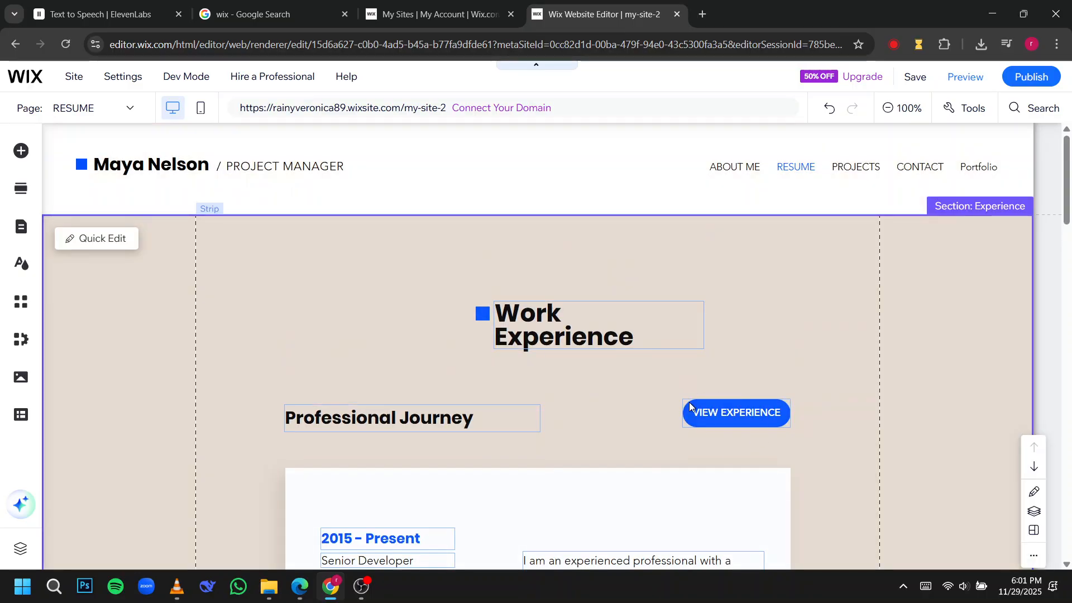
Review the link settings of the VIEW EXPERIENCE button beside Professional Journey and keep its Document link to I'm a document.pdf.
left_click(473, 416)
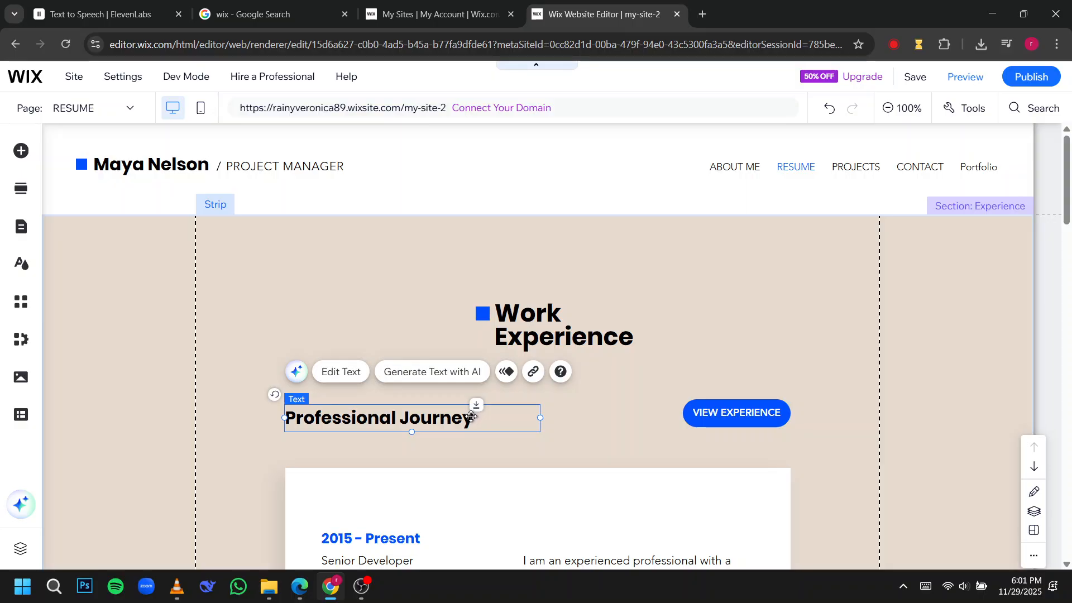
left_click(720, 414)
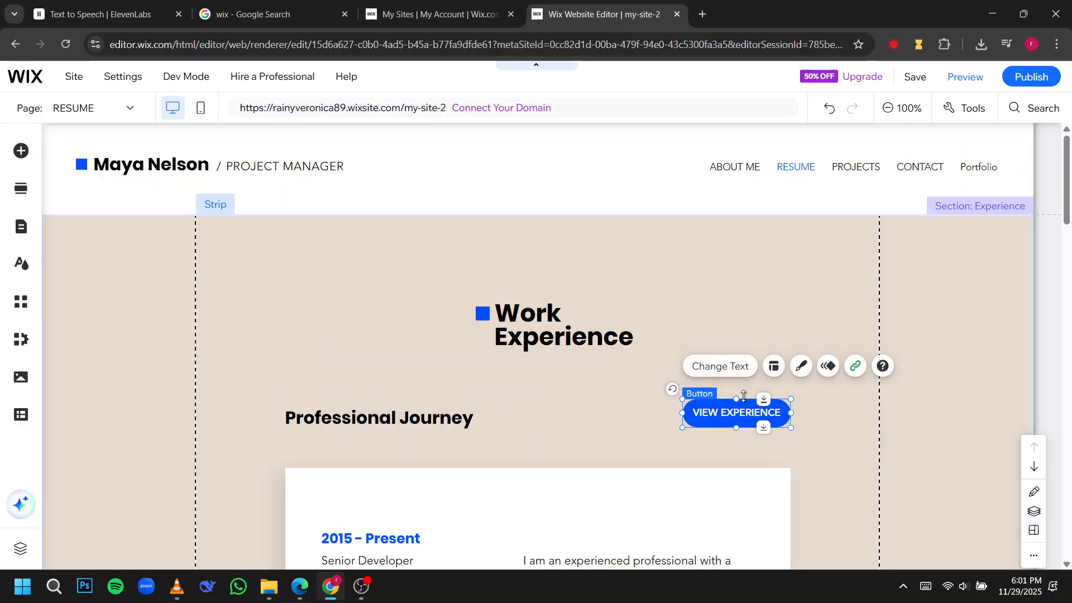
left_click(855, 366)
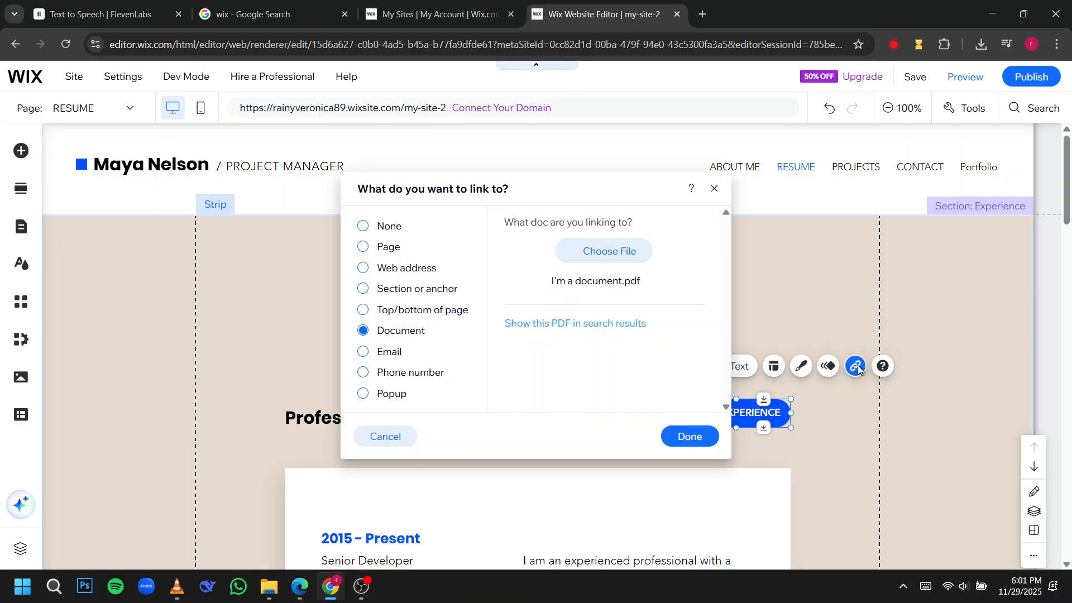
left_click(691, 435)
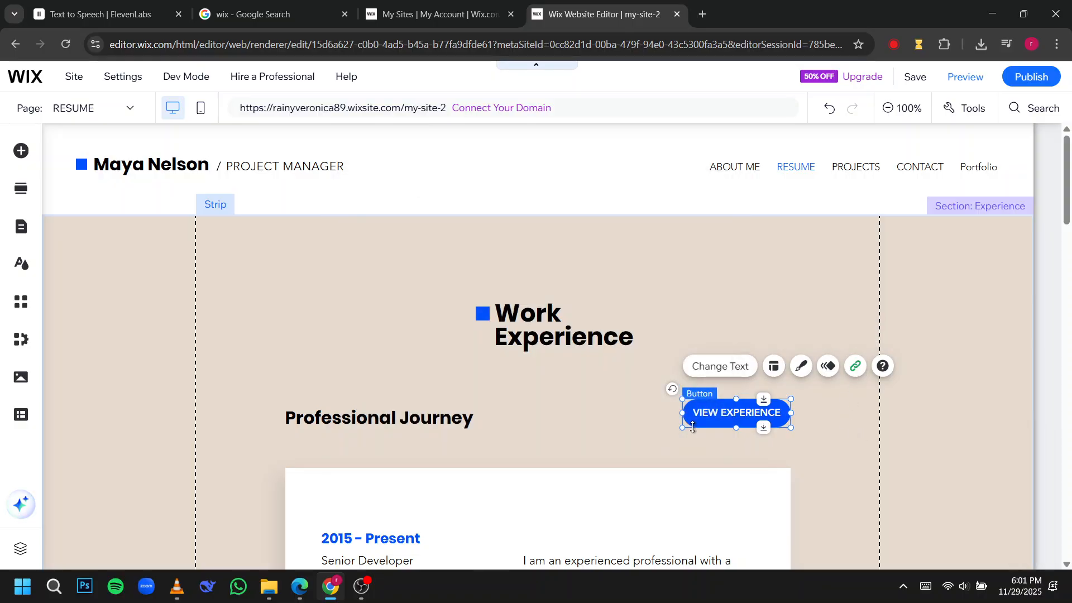
Publish the site and dismiss the publication confirmation to return to the RESUME page in the editor.
scroll(567, 435, "down", 20)
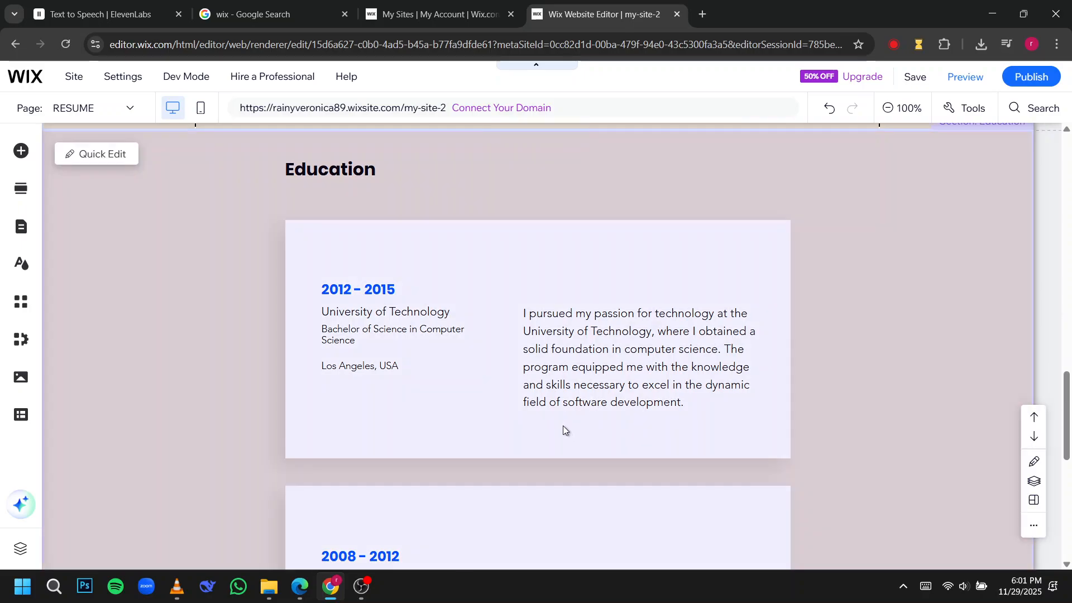
scroll(560, 447, "down", 3)
scroll(711, 273, "up", 10)
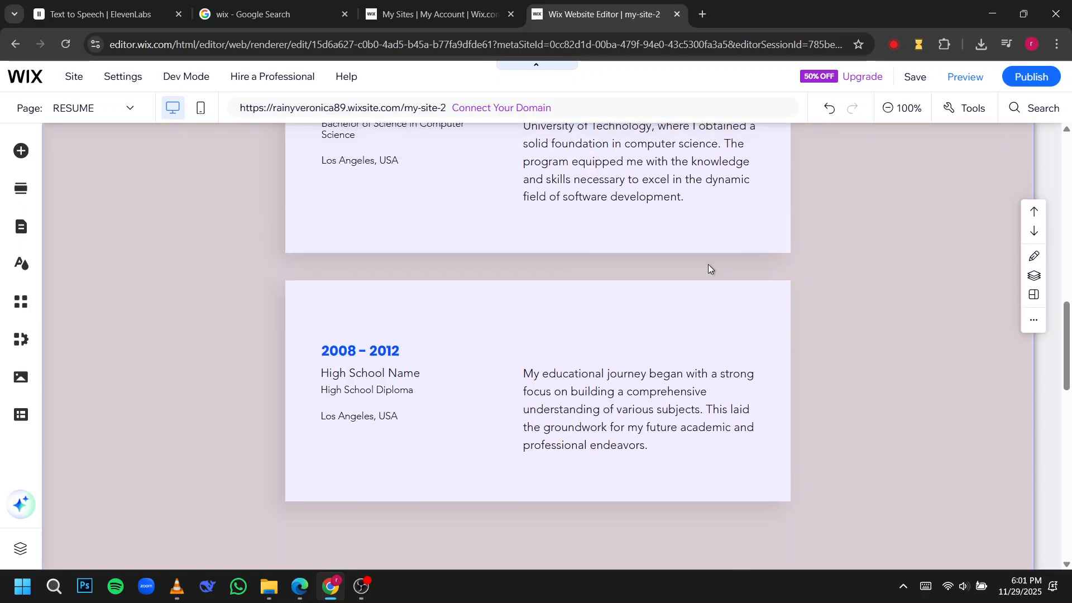
scroll(706, 263, "up", 10)
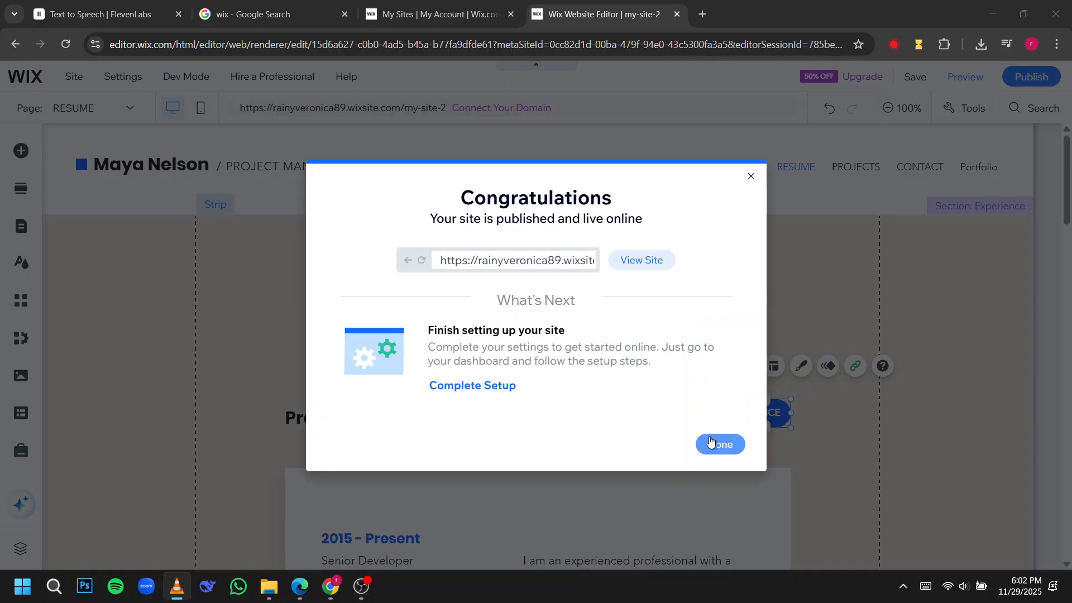
left_click(719, 446)
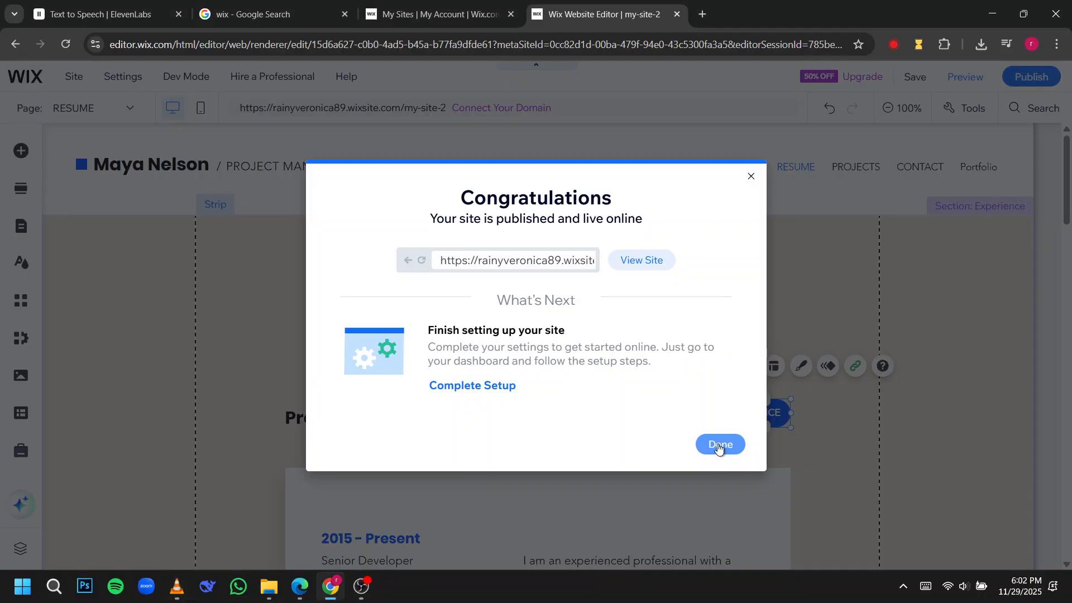
left_click(720, 445)
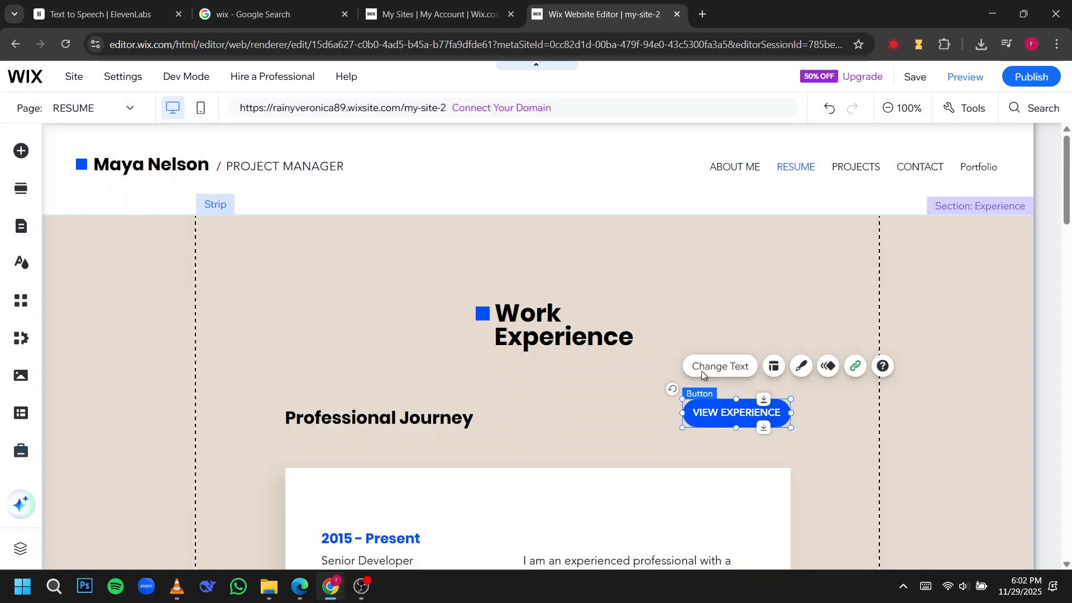
left_click(1032, 82)
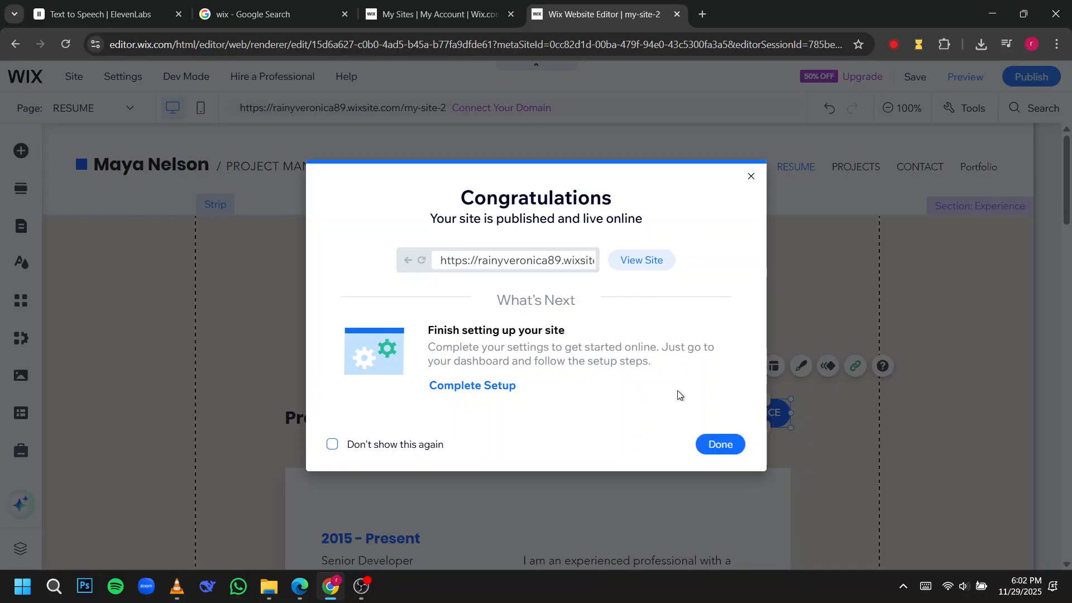
left_click(713, 446)
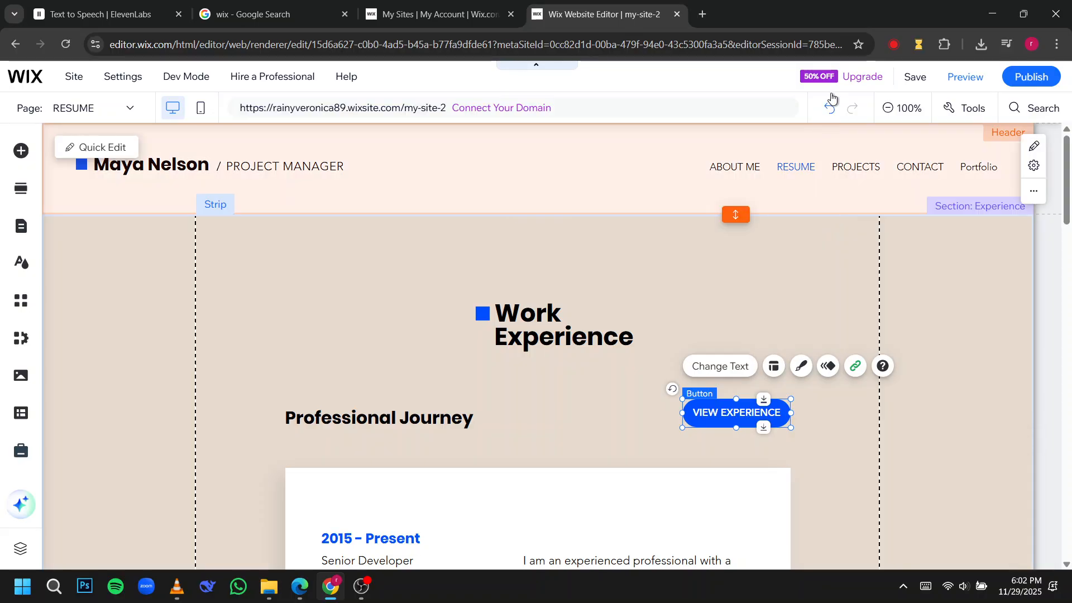
Check the Upgrade offer for Premium plans and review the RESUME page from Professional Journey down to the footer.
mouse_move(853, 80)
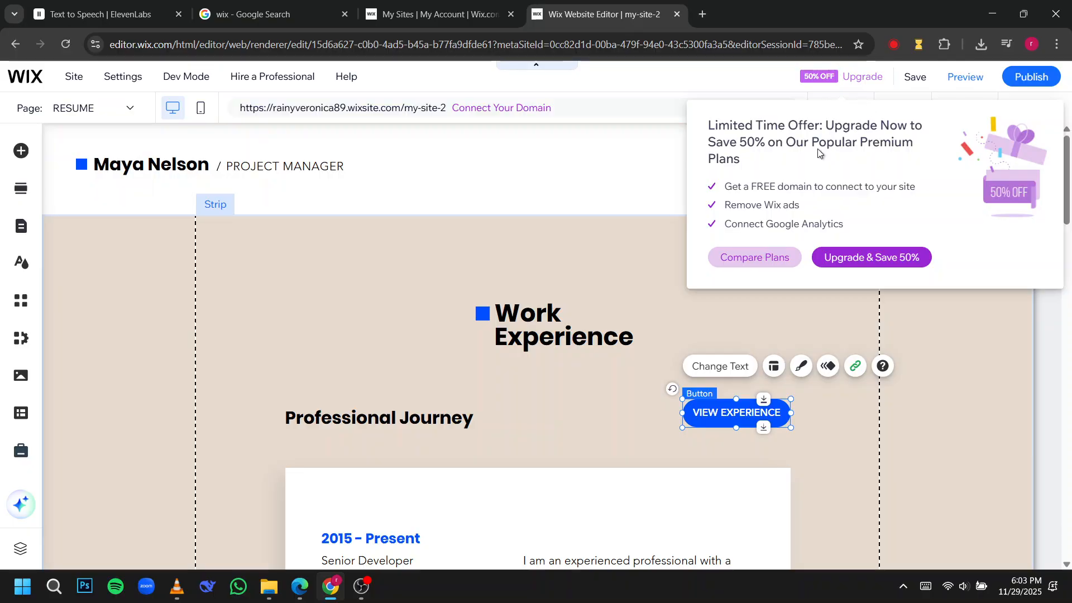
left_click(659, 167)
scroll(902, 288, "down", 10)
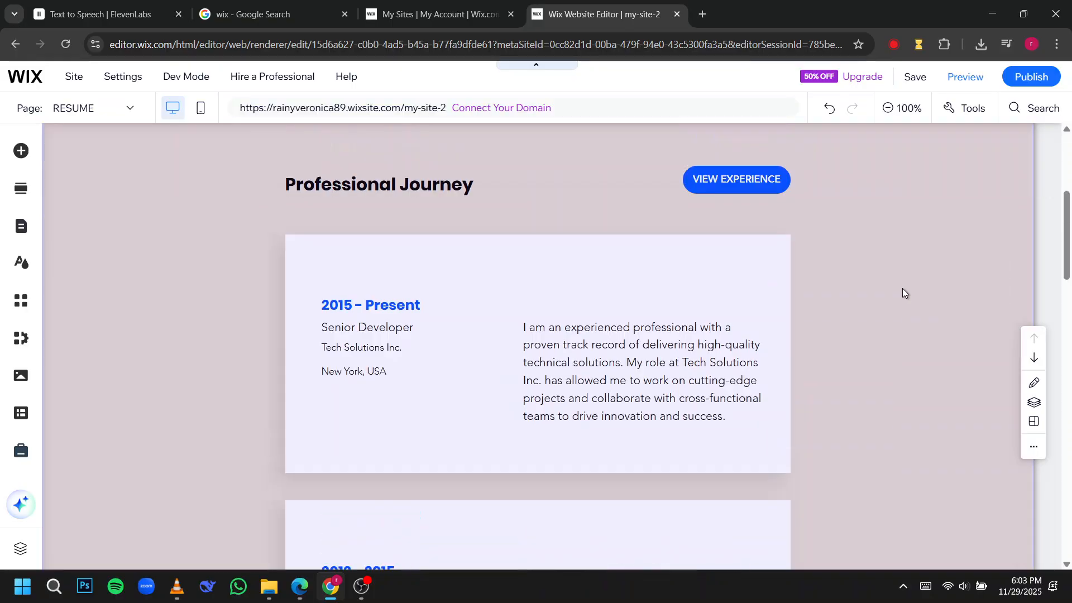
scroll(893, 296, "down", 12)
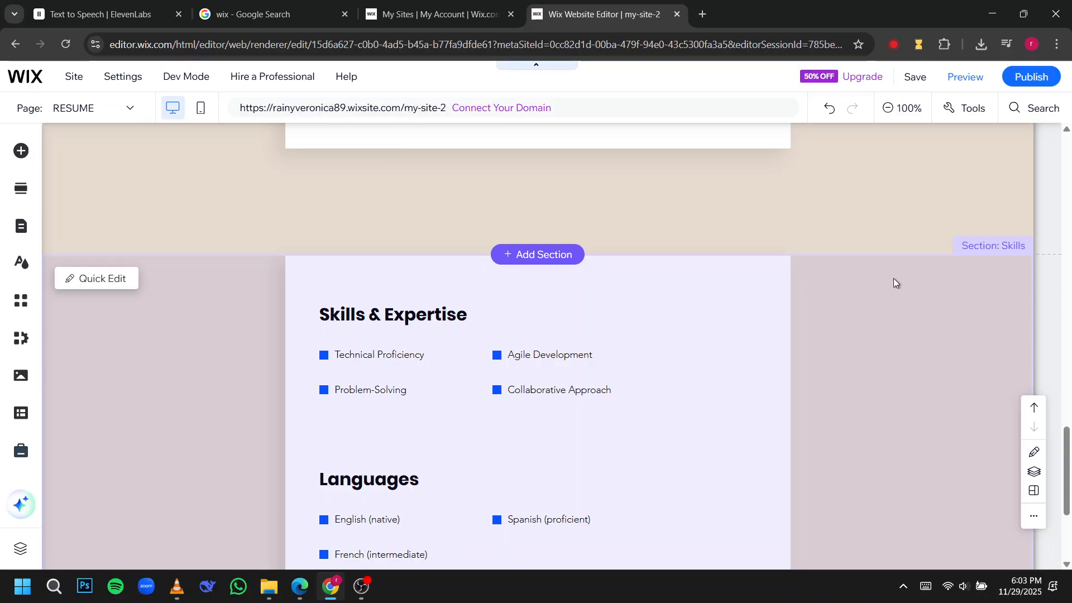
left_click(900, 212)
left_click(941, 291)
scroll(942, 289, "down", 4)
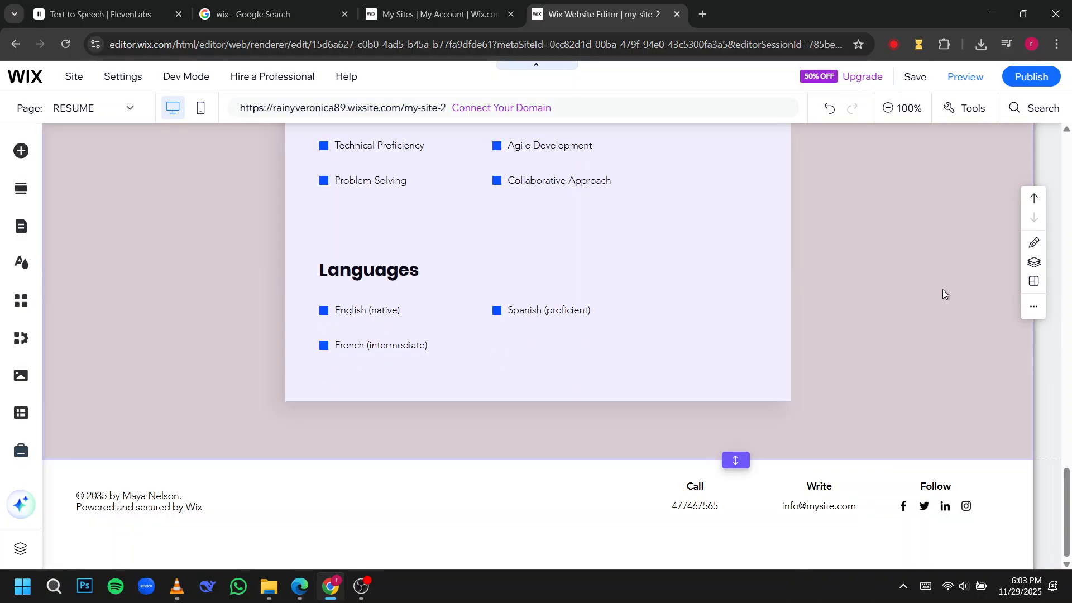
scroll(942, 290, "up", 10)
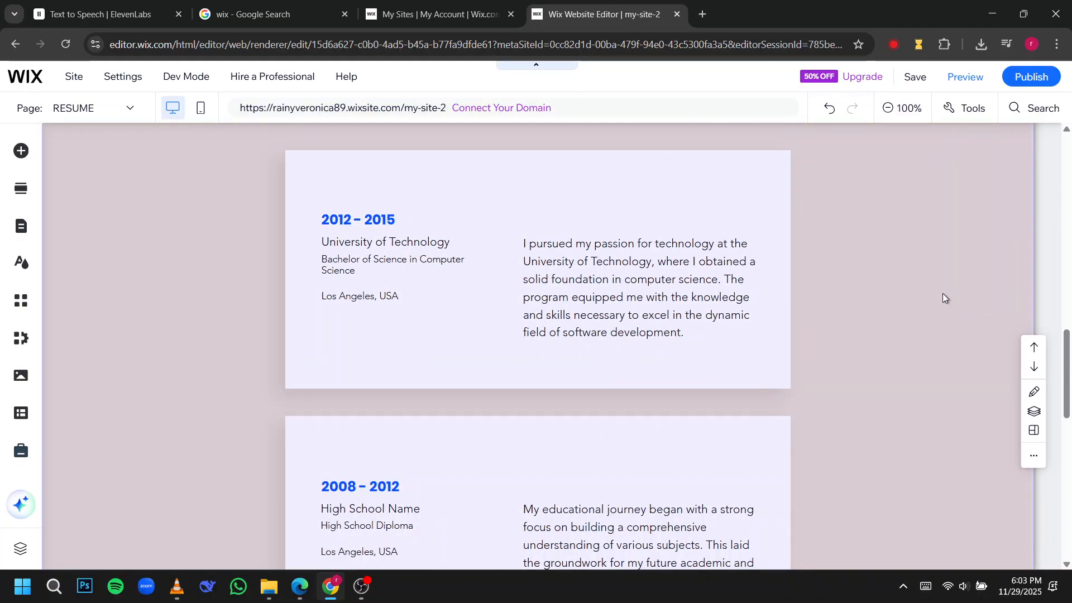
scroll(942, 293, "up", 15)
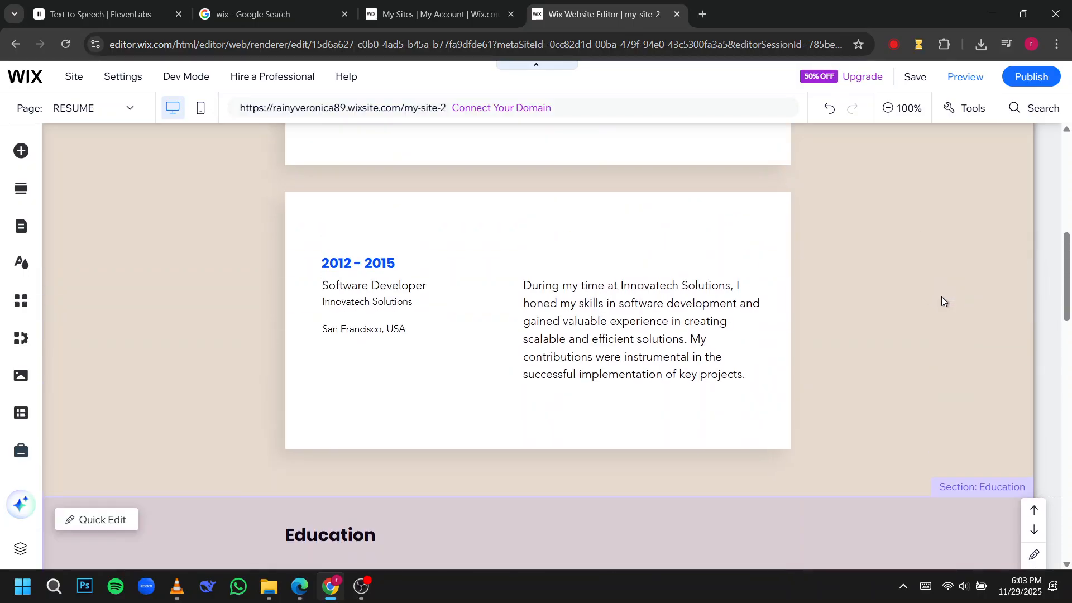
scroll(941, 296, "up", 3)
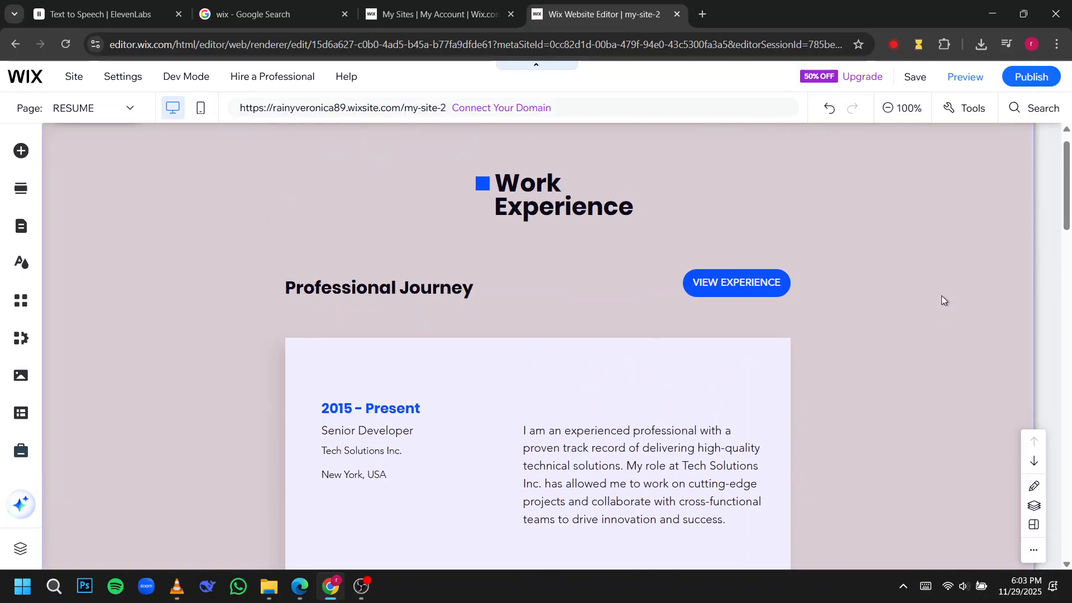